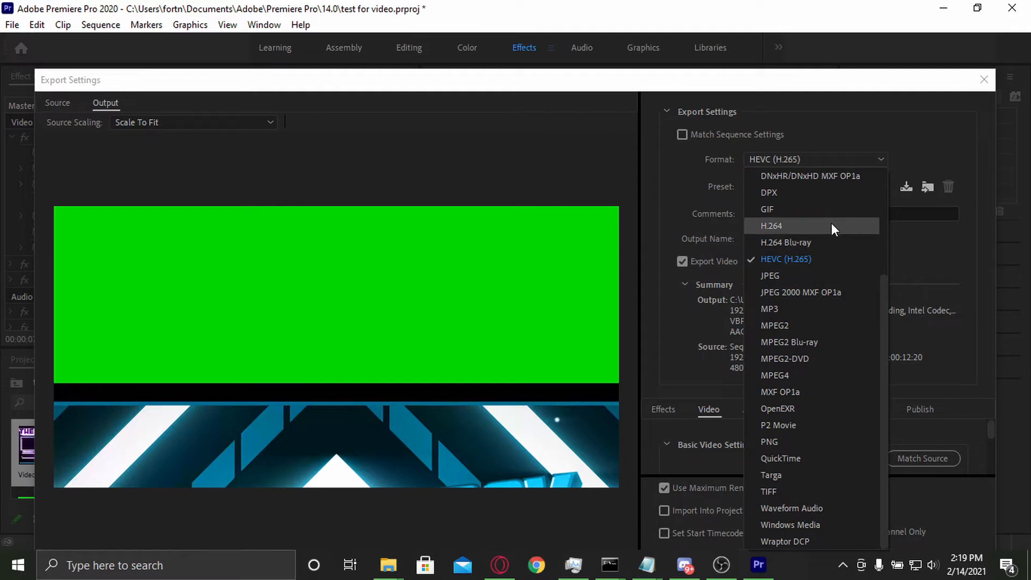
Step: Set the export format to H.264 and look through its available presets
click(831, 226)
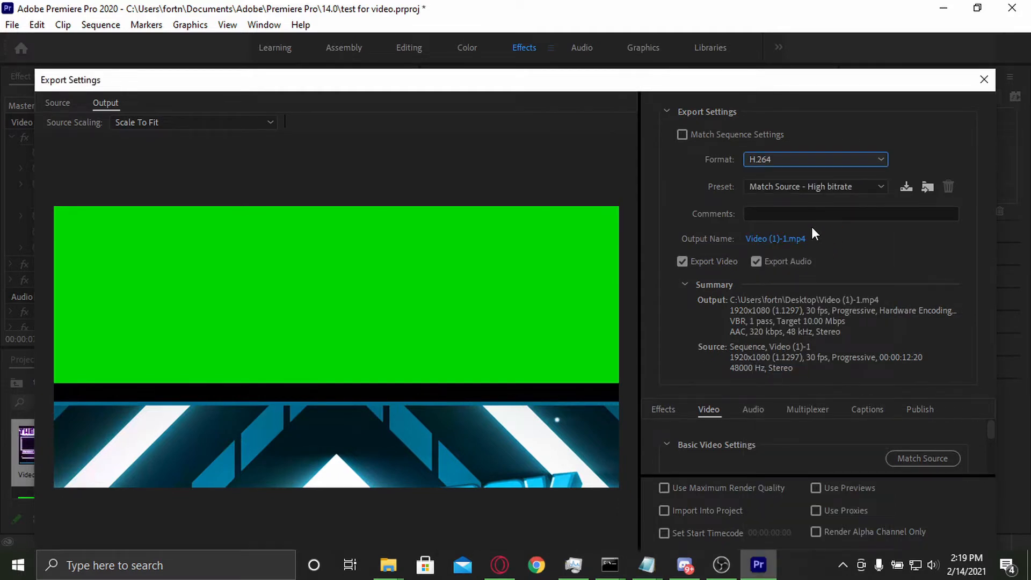
click(816, 187)
scroll(824, 315, down, 6)
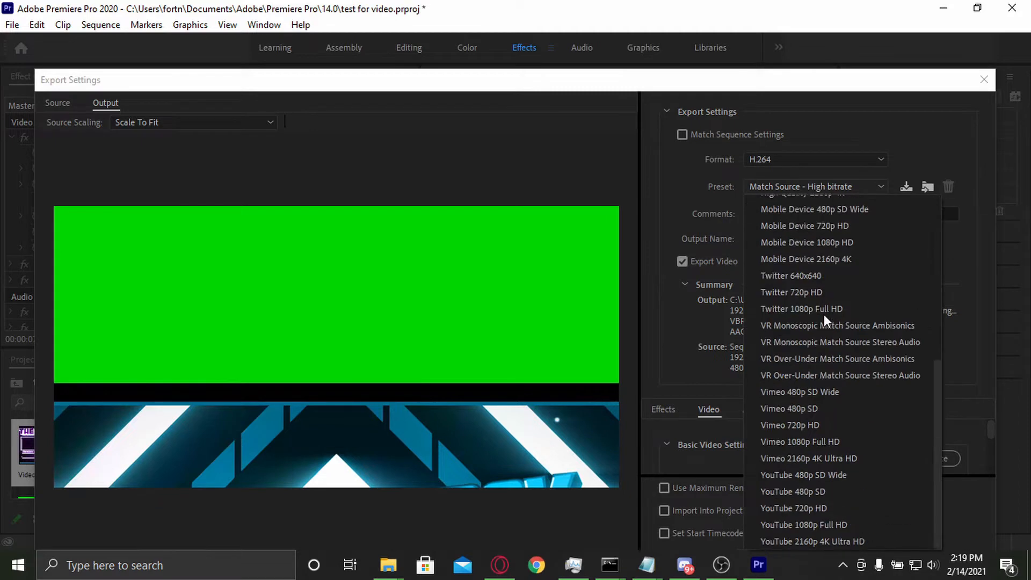
scroll(876, 505, up, 6)
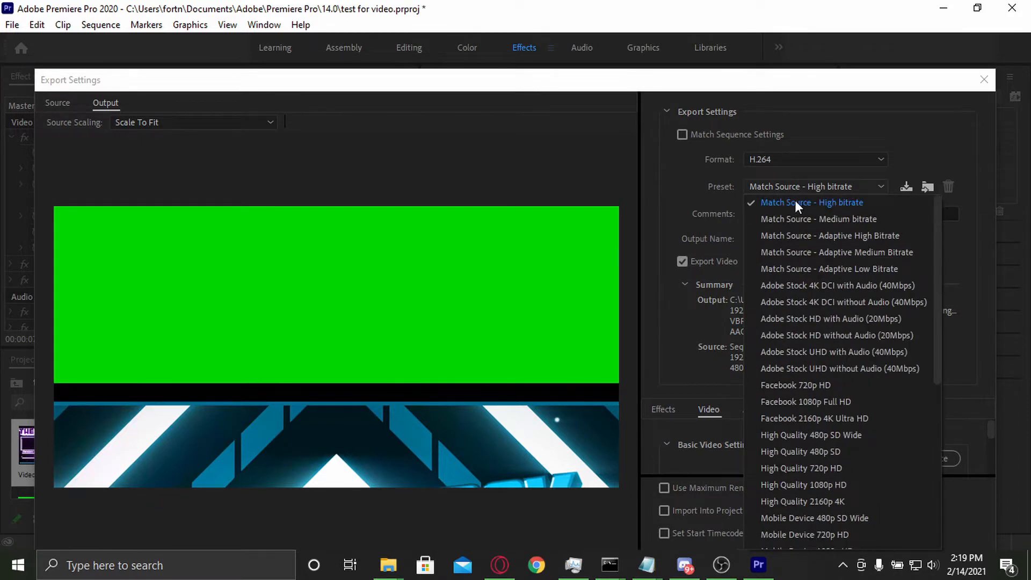
scroll(811, 248, down, 6)
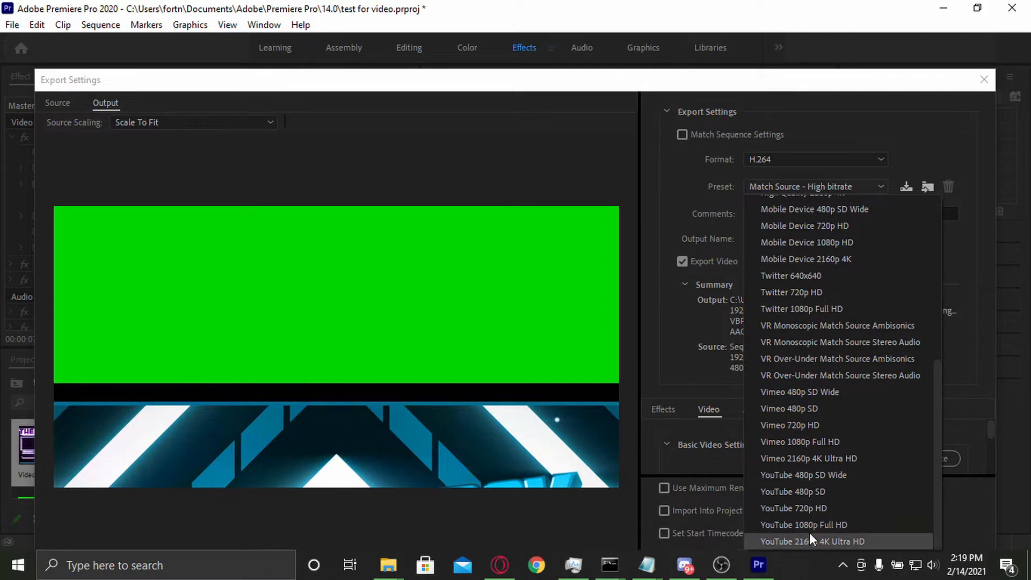
scroll(827, 454, up, 6)
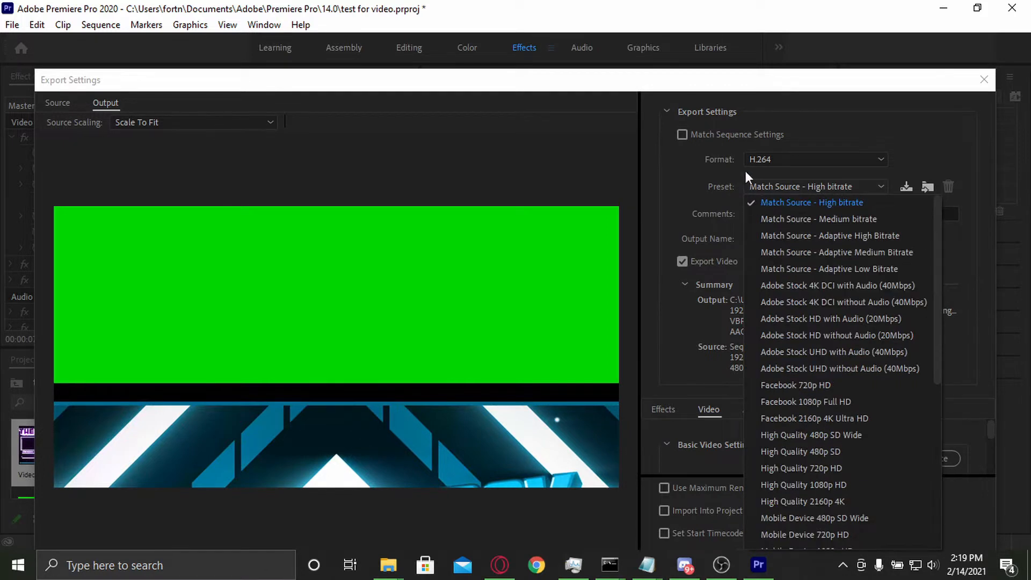
click(758, 157)
click(767, 159)
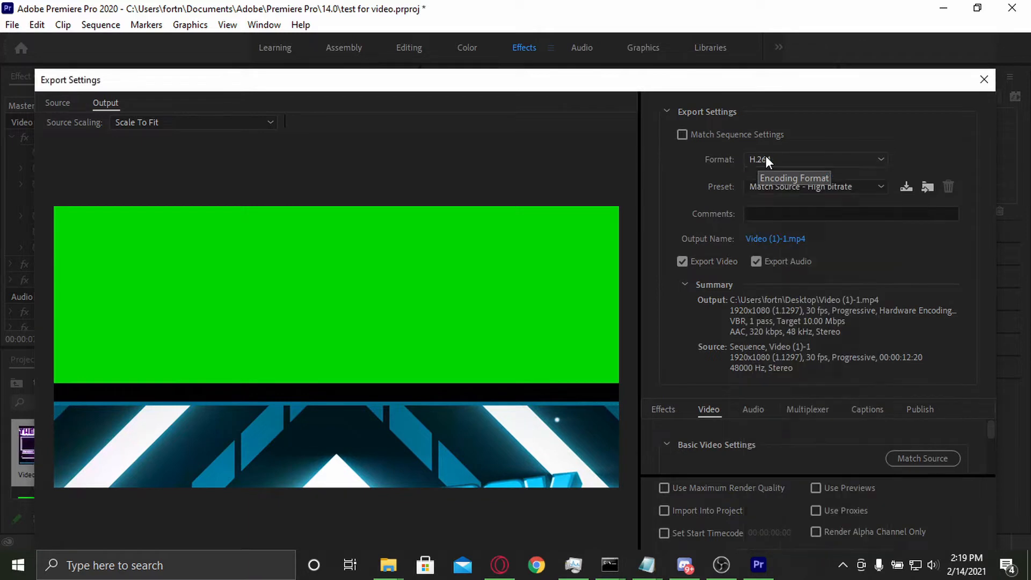
Step: Apply the High Quality 2160p 4K preset to the export
click(807, 185)
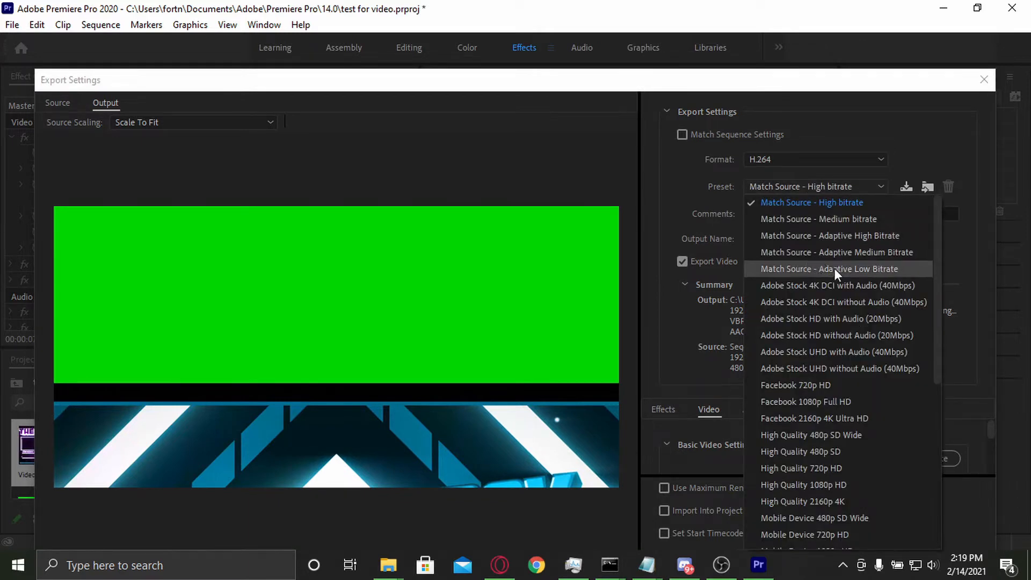
scroll(837, 274, down, 2)
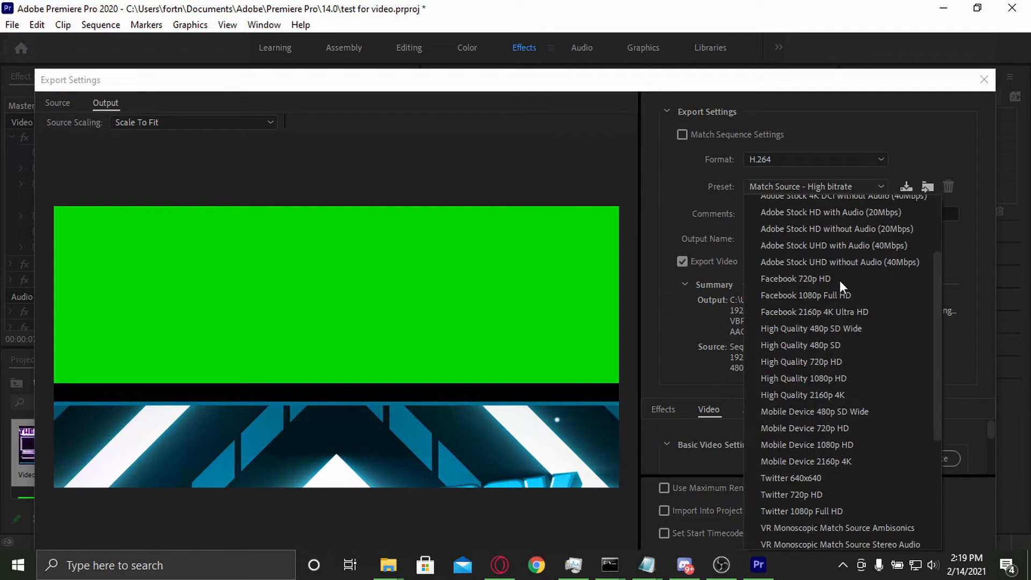
click(870, 395)
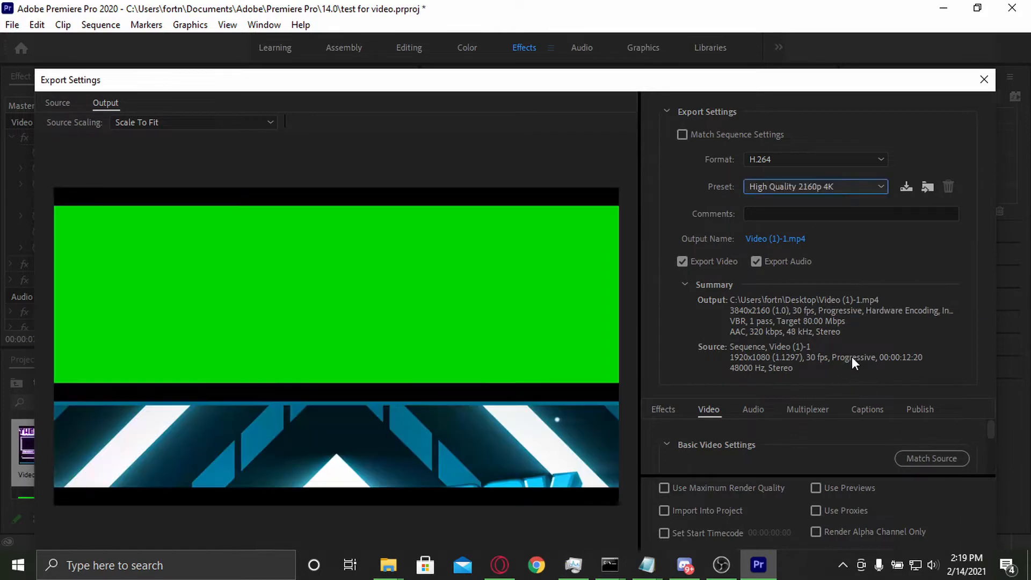
Step: Try matching the field order to the source video and view the pixel aspect options
scroll(785, 442, down, 1)
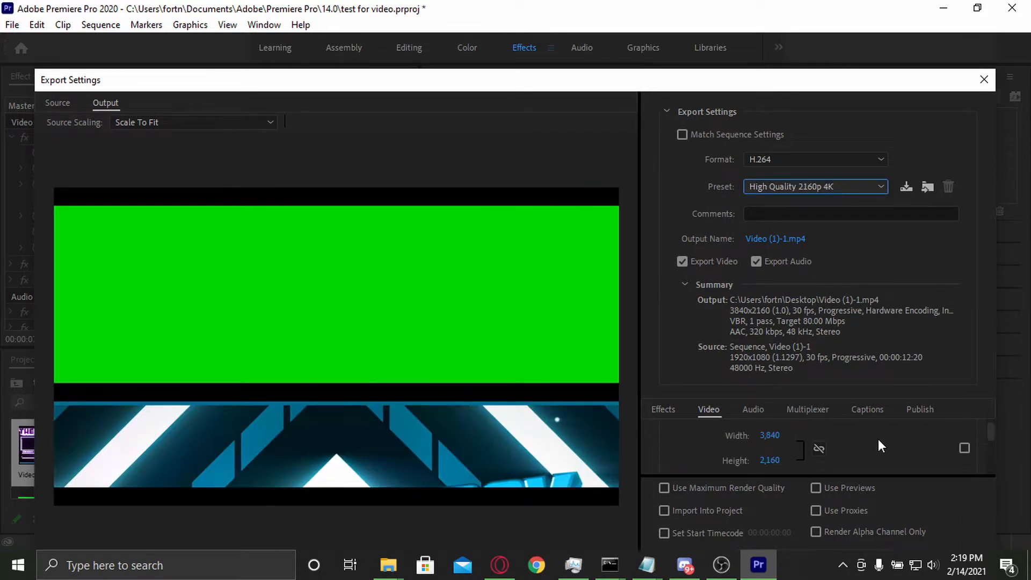
scroll(878, 440, down, 2)
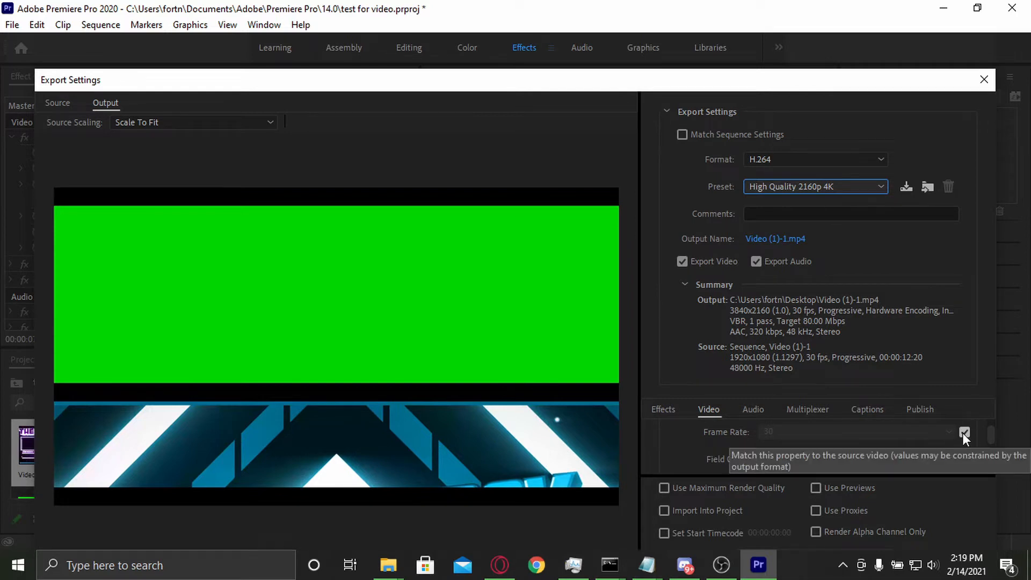
scroll(979, 431, down, 1)
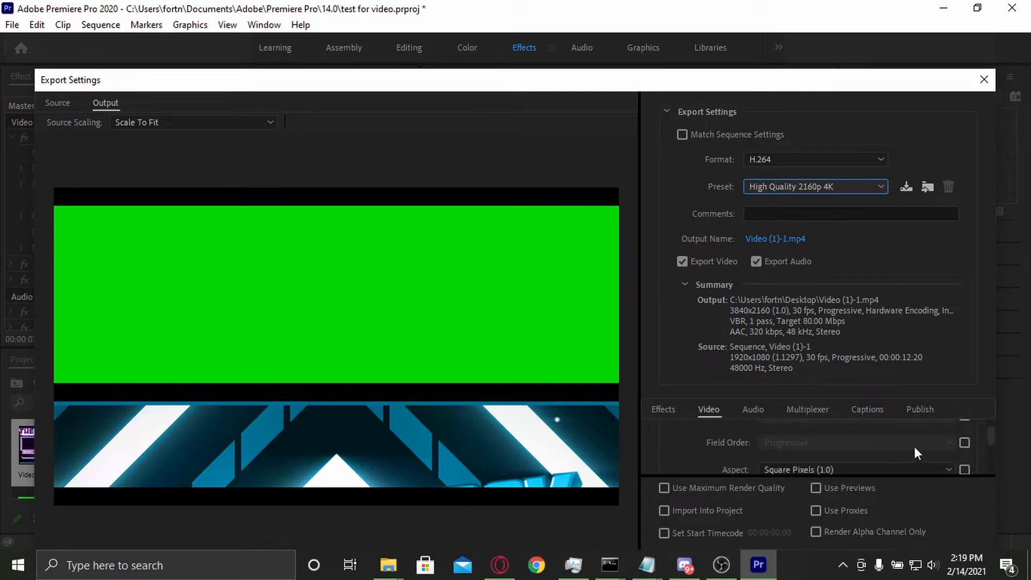
click(966, 443)
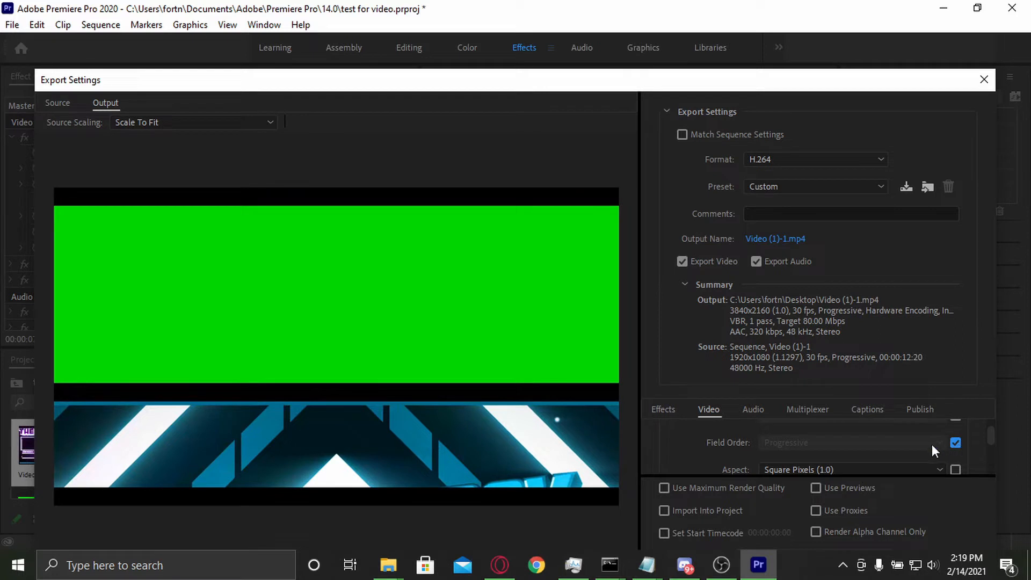
scroll(776, 450, down, 1)
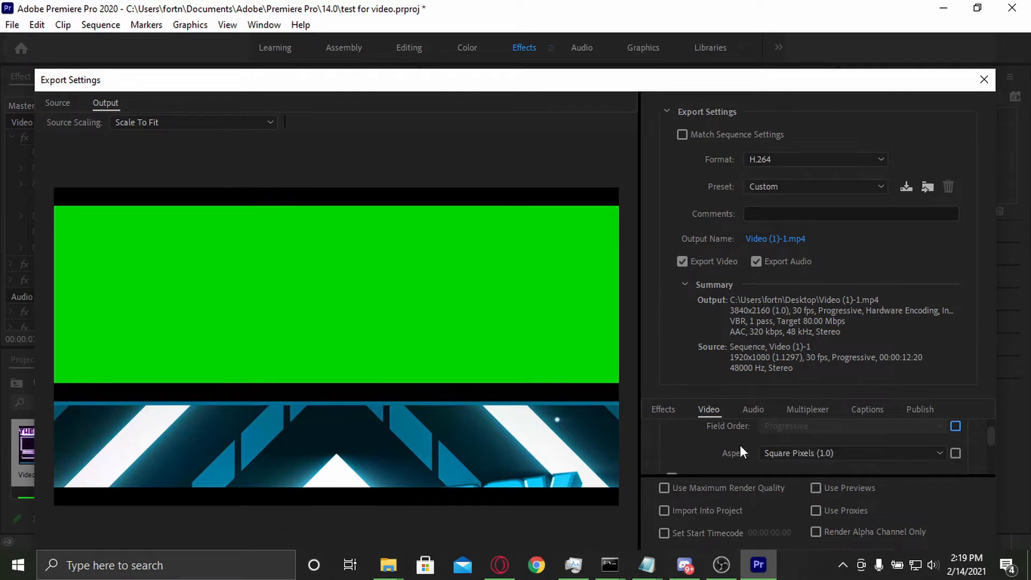
click(771, 454)
click(770, 454)
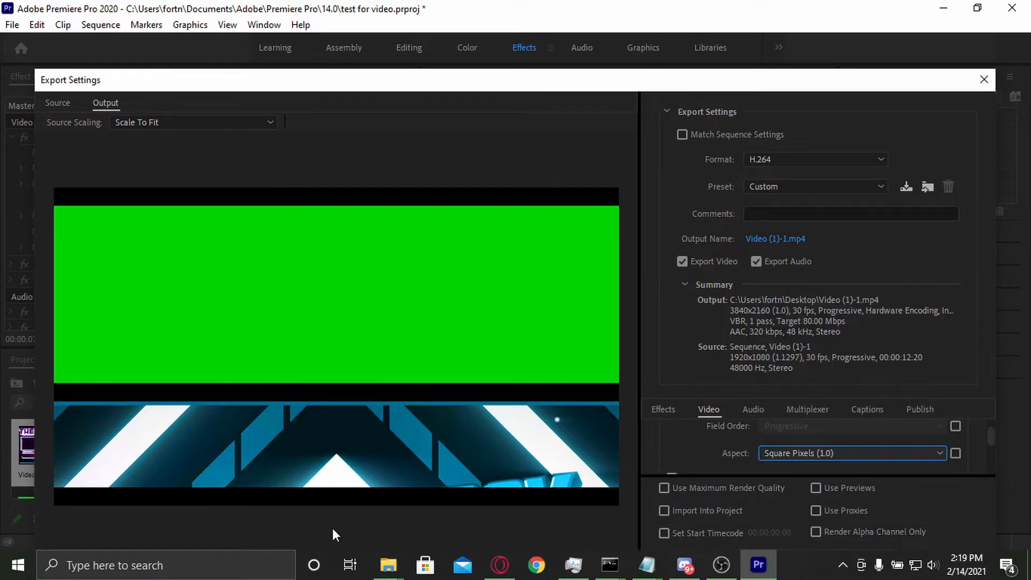
Step: Move the Export Settings dialog up and resize it so its lower render options can be reached
drag(511, 86, 498, 19)
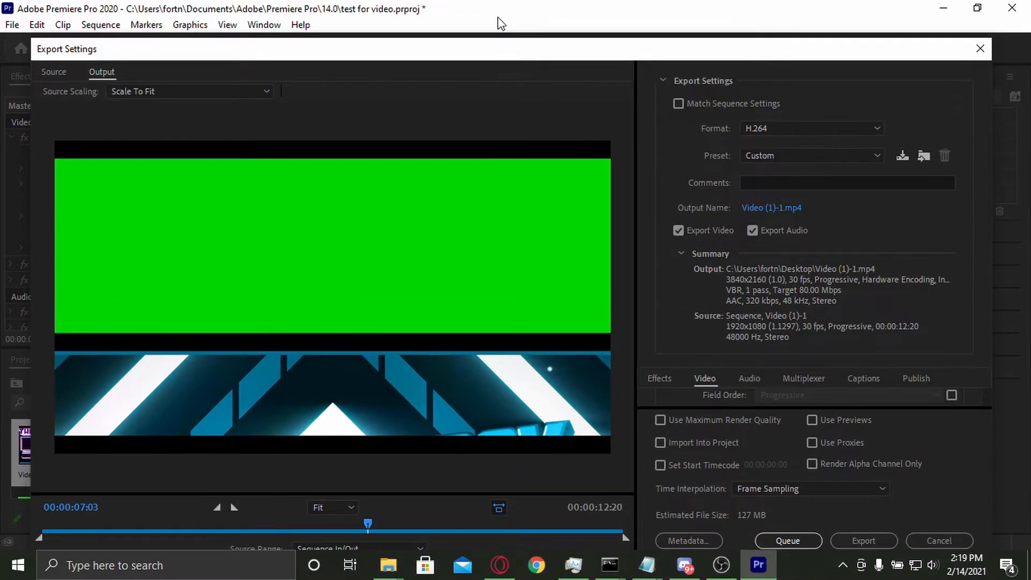
drag(498, 54, 495, 14)
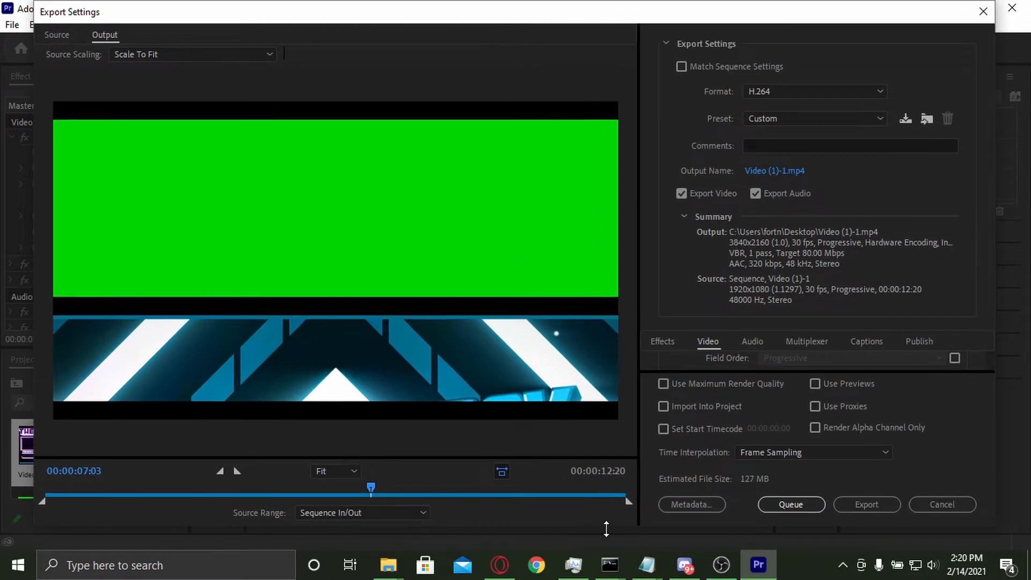
drag(606, 529, 606, 579)
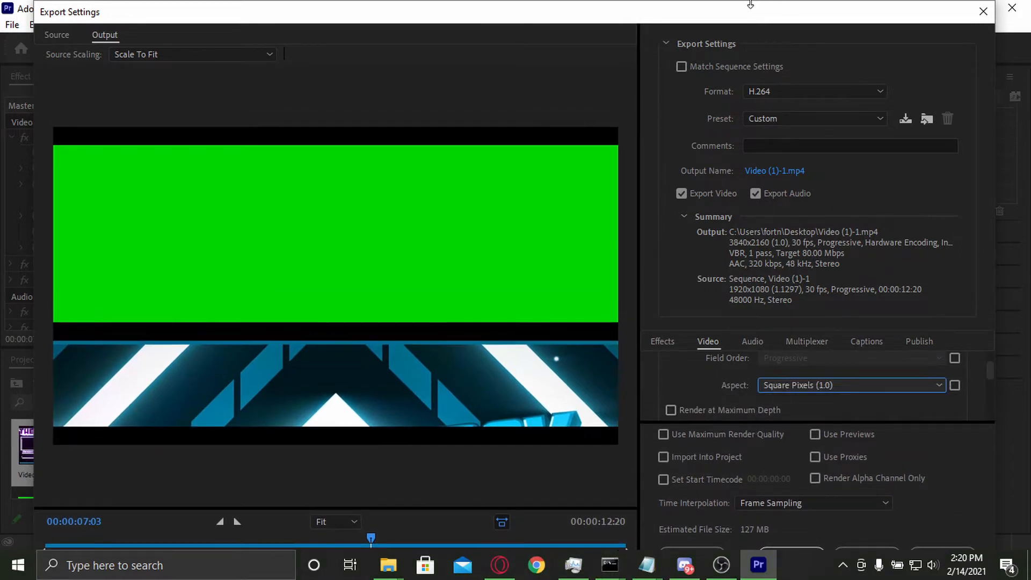
drag(750, 11, 747, 17)
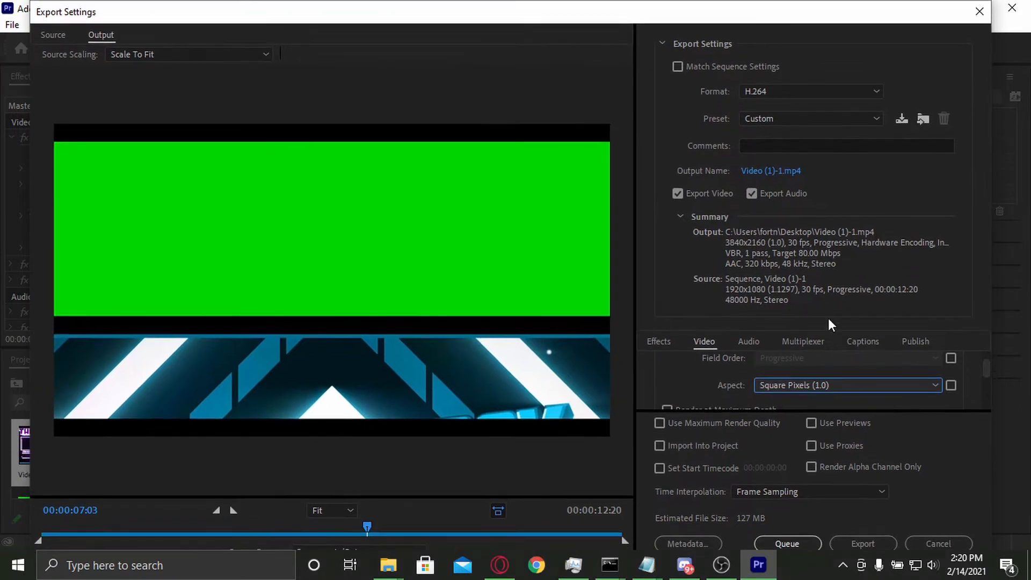
Step: Enable Render at Maximum Depth in the basic video settings
scroll(729, 385, down, 1)
click(708, 389)
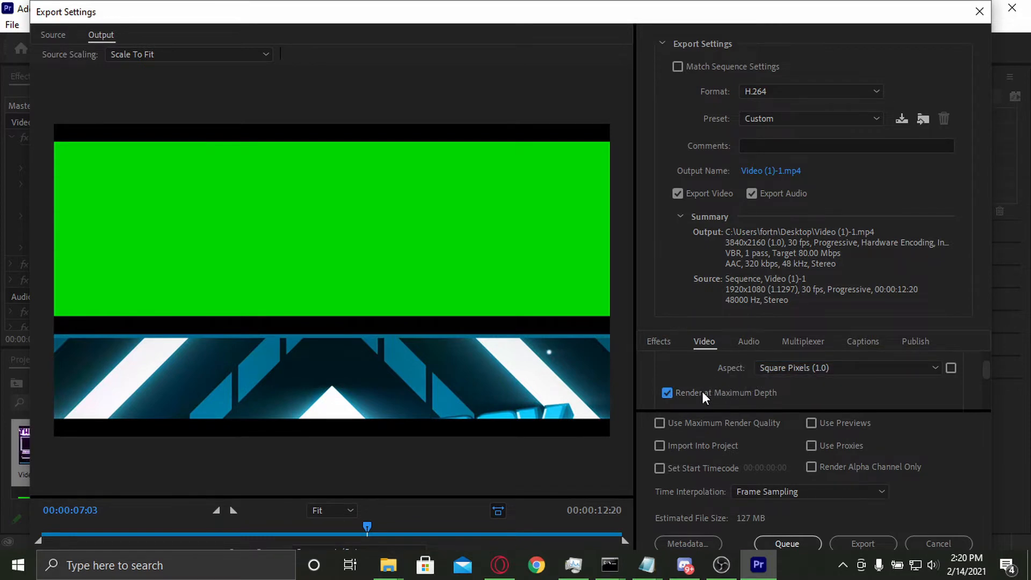
scroll(849, 387, down, 1)
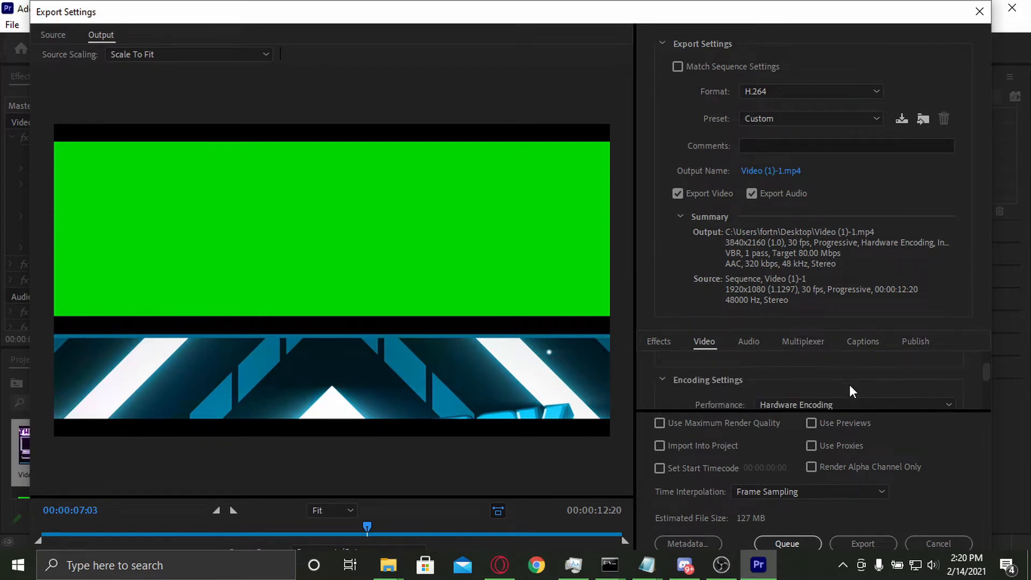
scroll(850, 391, up, 1)
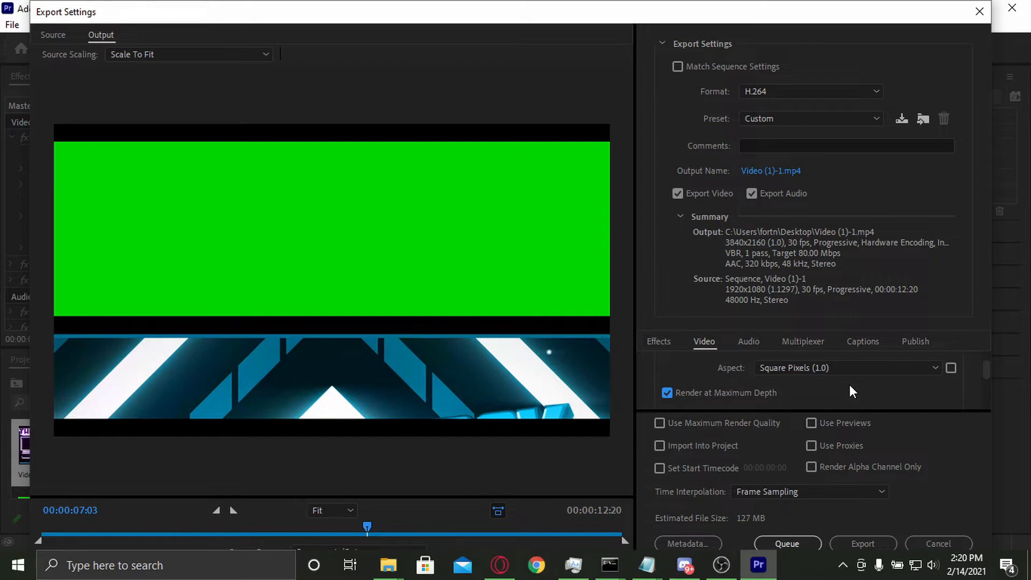
Step: Compare the Square Pixels (1.0) aspect with the source aspect, and match the pixel aspect to the source video
scroll(781, 388, up, 1)
click(785, 388)
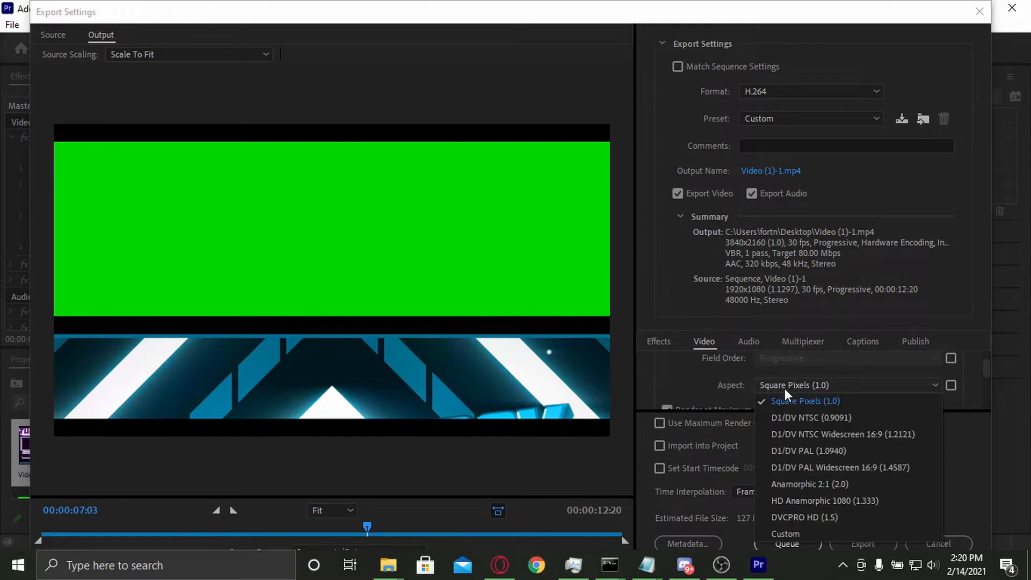
click(744, 385)
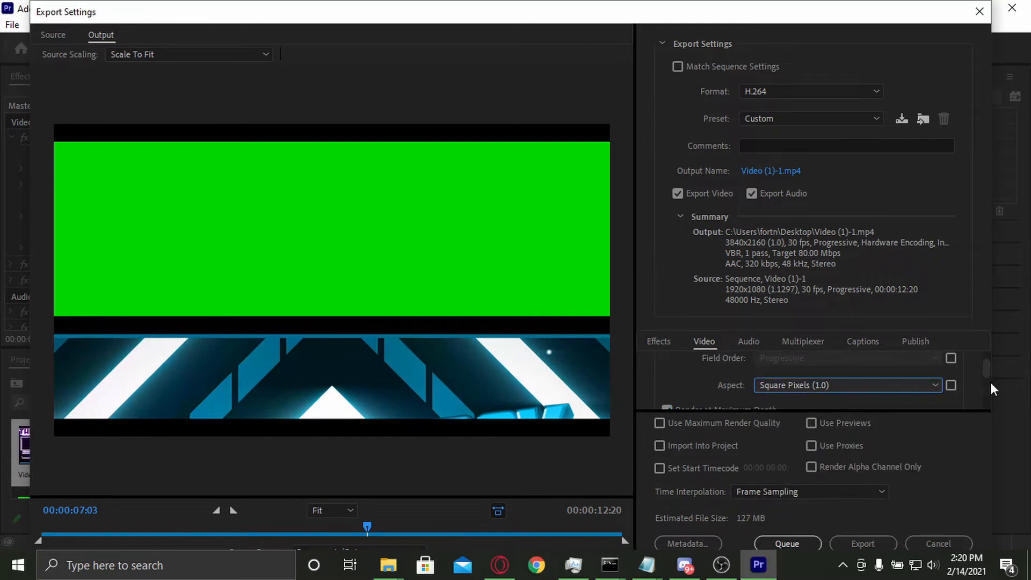
click(949, 386)
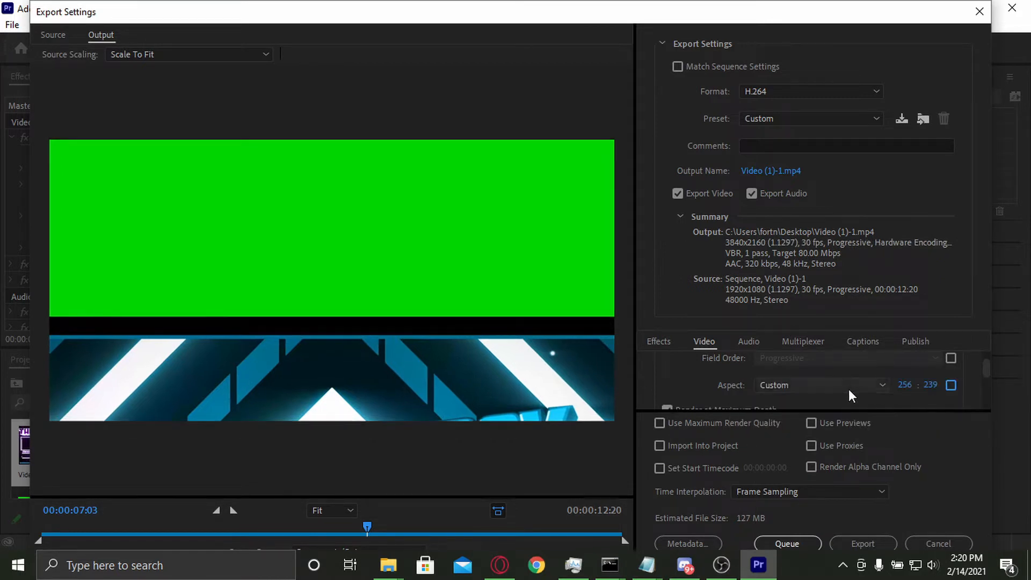
click(848, 385)
click(844, 404)
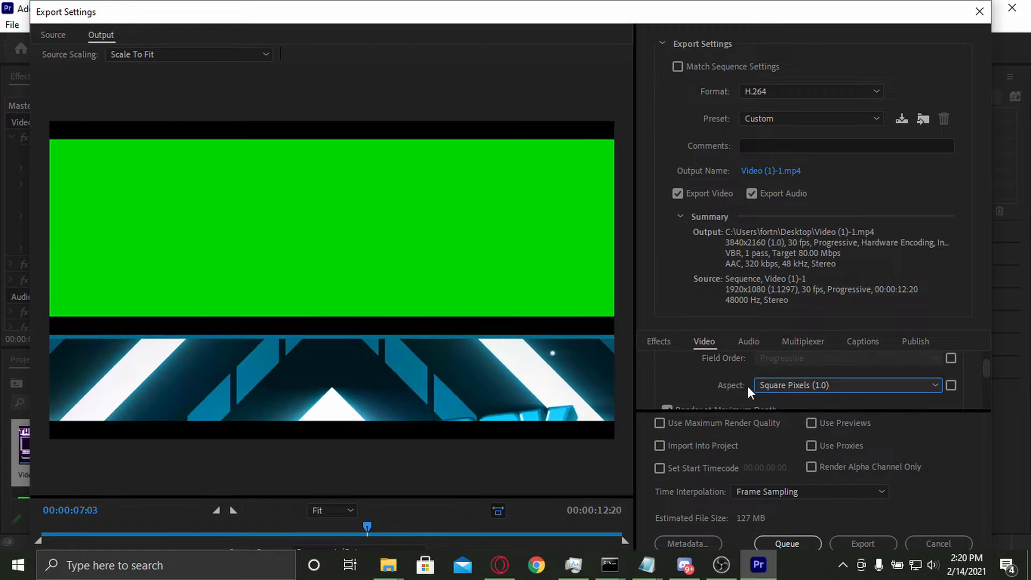
click(951, 385)
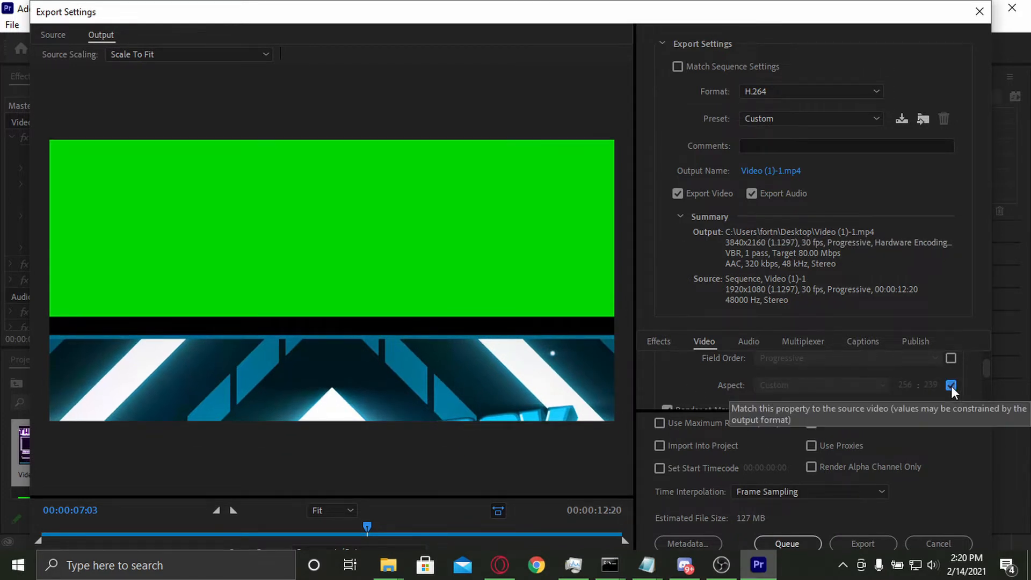
Step: Apply the High Quality 1080p HD preset and match its pixel aspect to the source video
scroll(734, 366, up, 3)
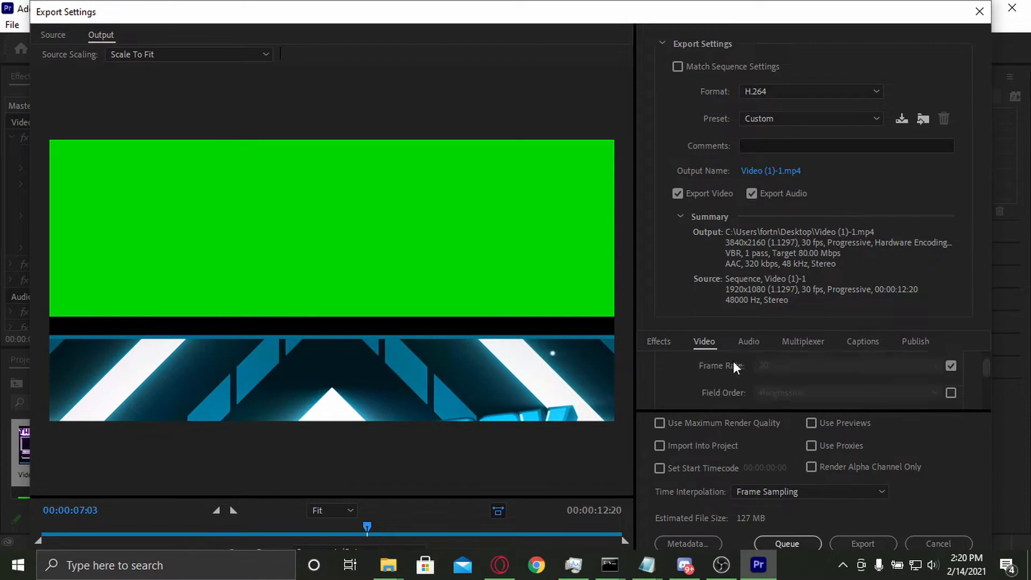
scroll(734, 370, down, 5)
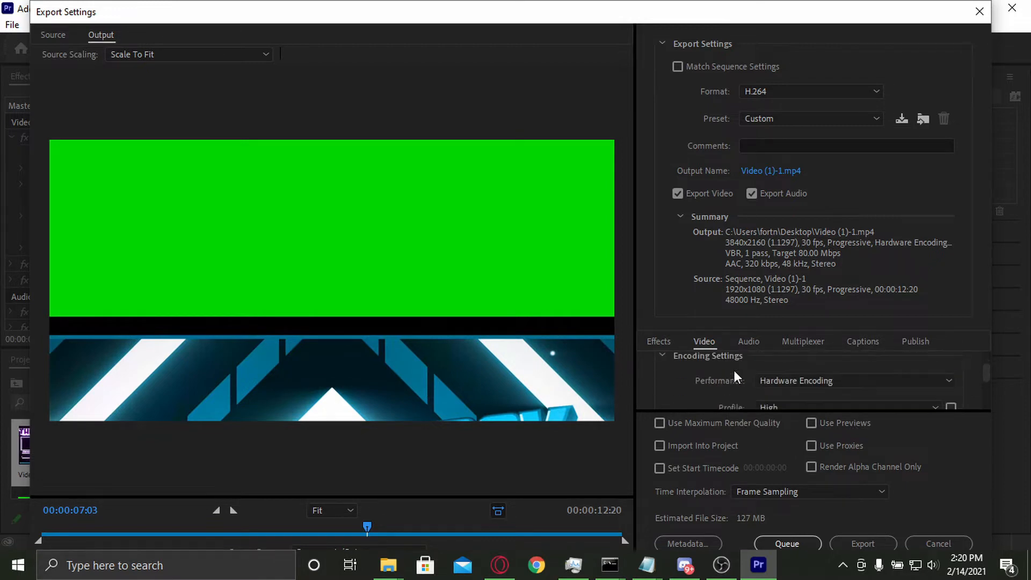
click(779, 116)
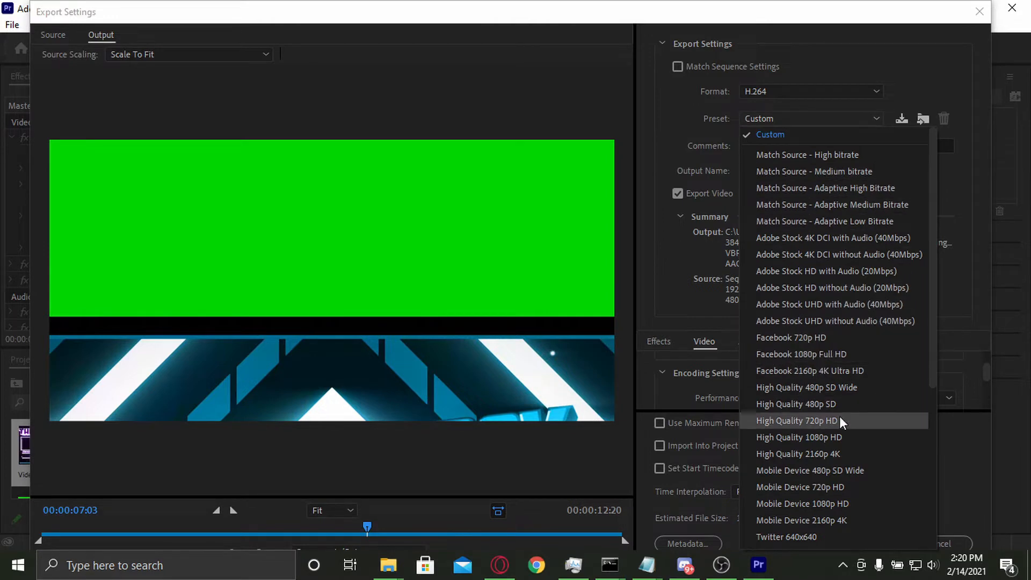
click(846, 437)
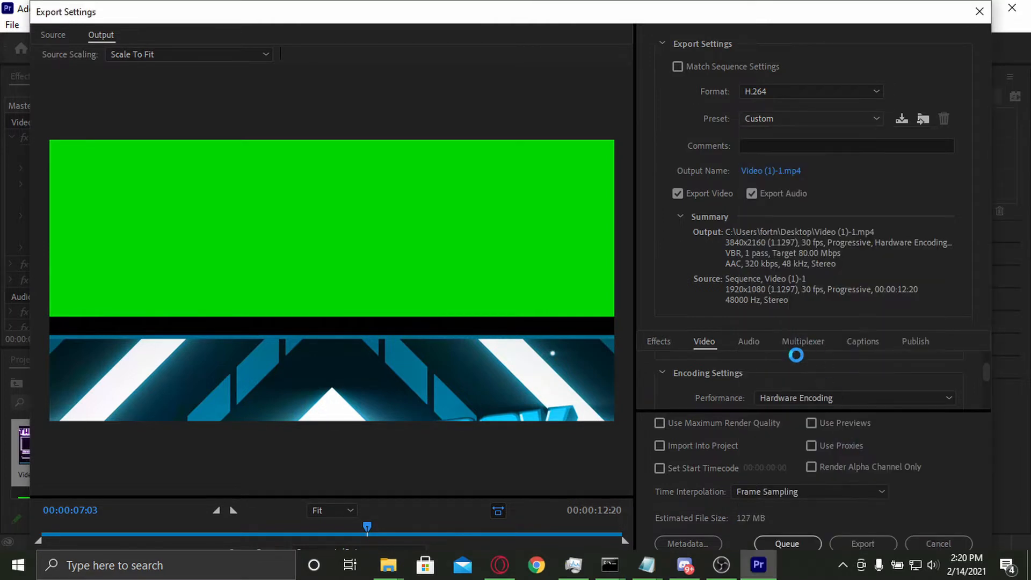
scroll(753, 385, down, 4)
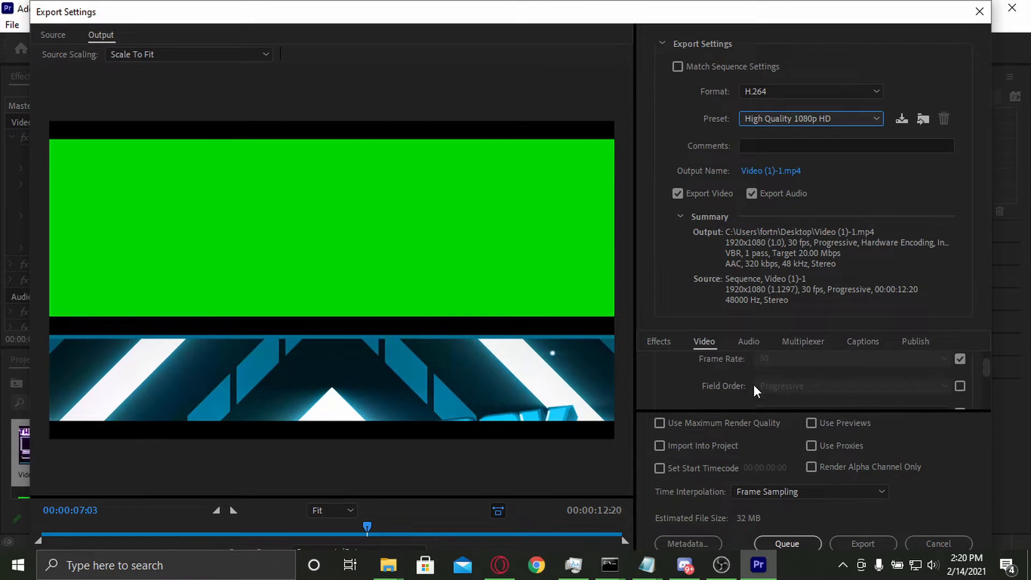
click(961, 379)
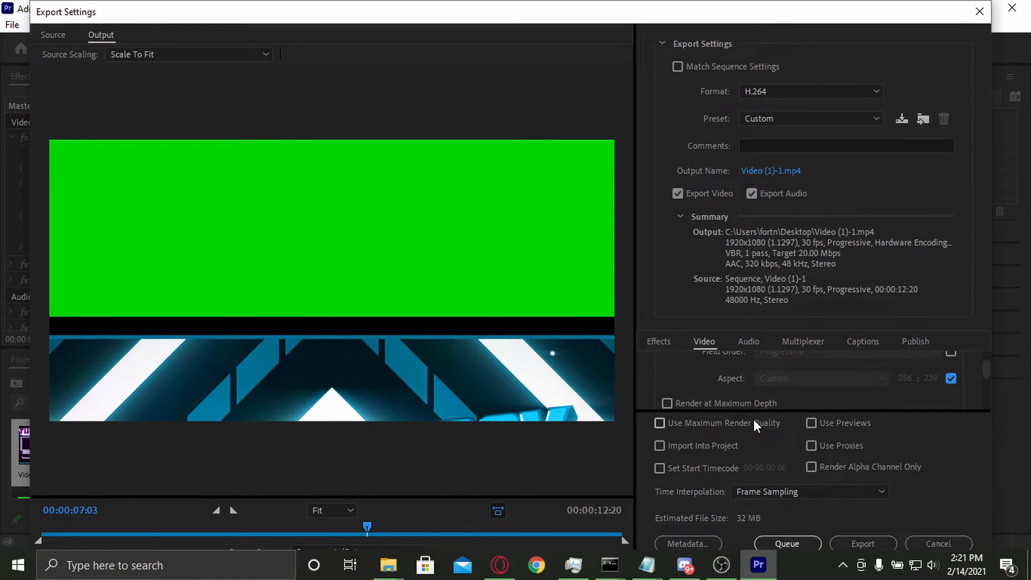
Step: Set the encoding performance to Software Encoding
scroll(717, 361, down, 3)
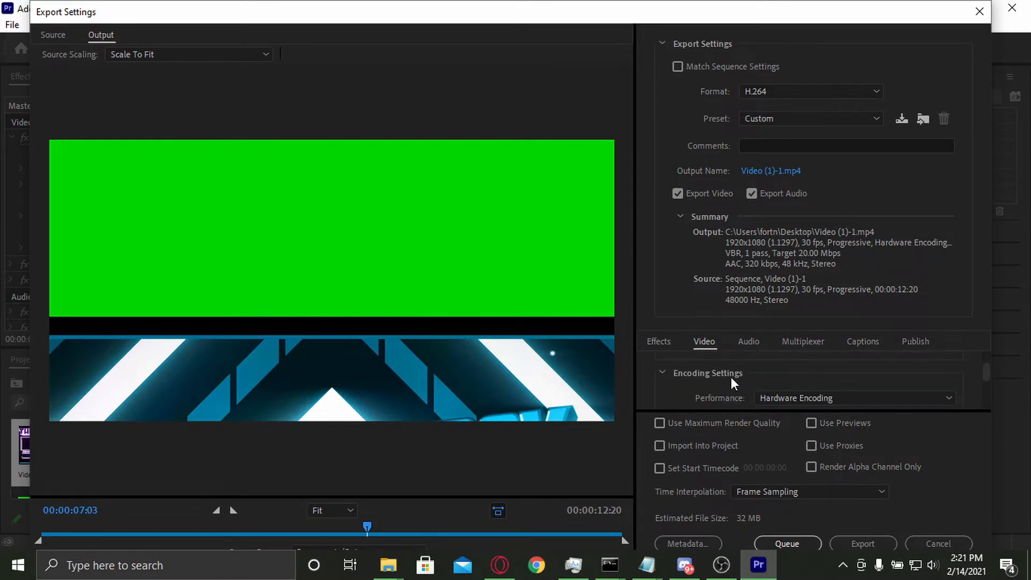
scroll(730, 377, down, 1)
click(793, 381)
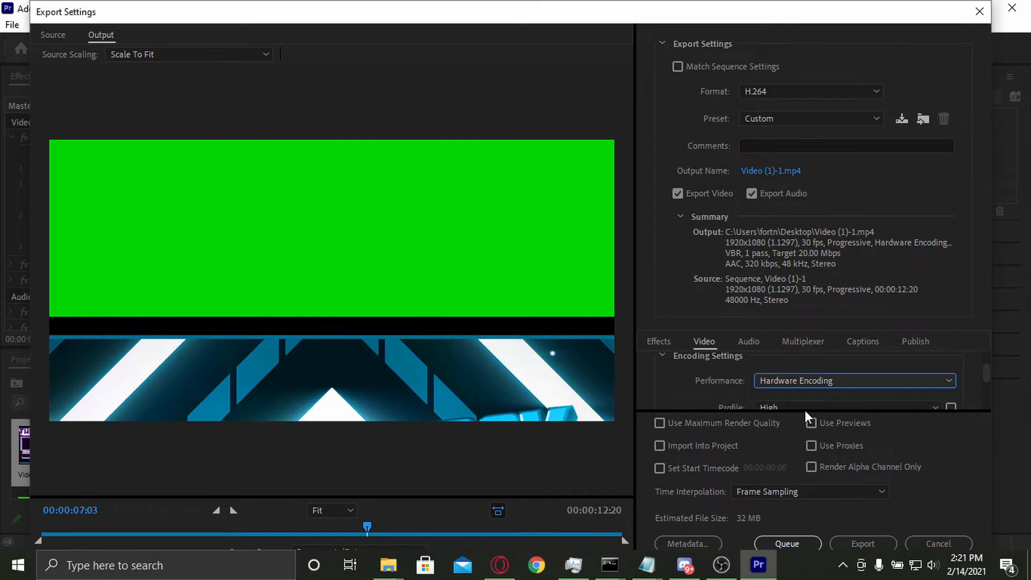
click(815, 415)
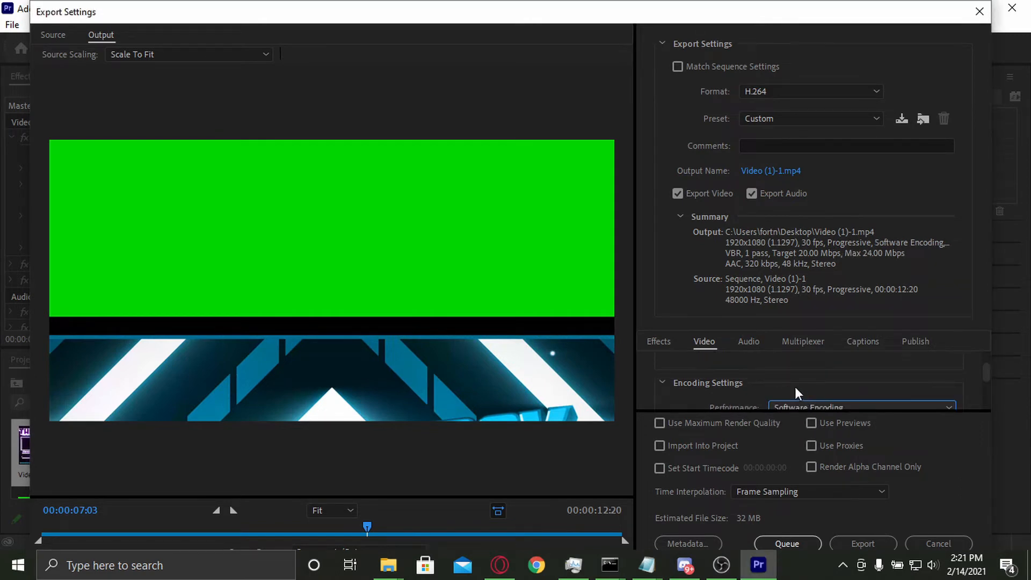
Step: Switch the encoding performance to Hardware Encoding for comparison and set it back to Software Encoding
scroll(795, 386, down, 1)
click(806, 397)
click(813, 401)
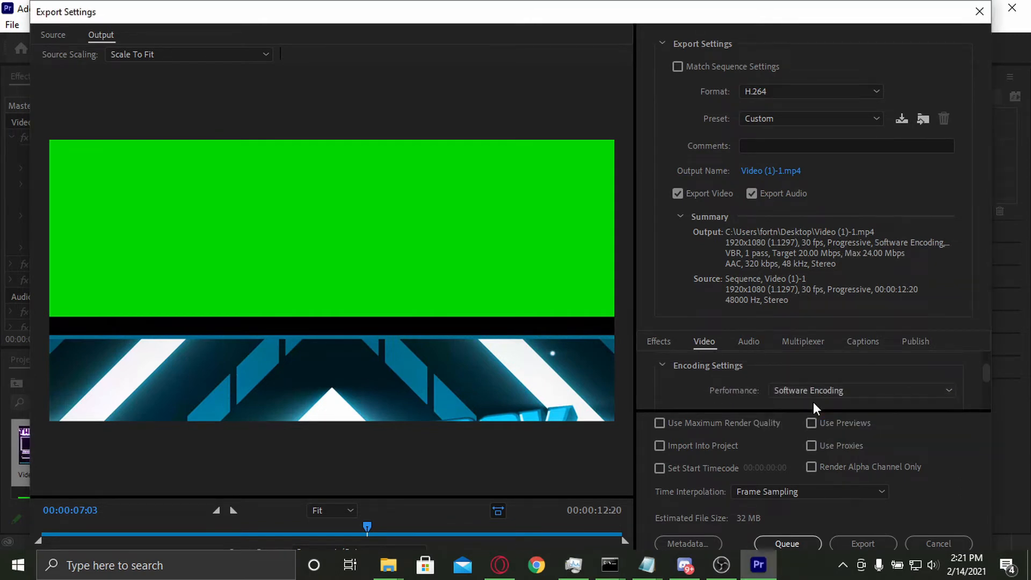
click(794, 362)
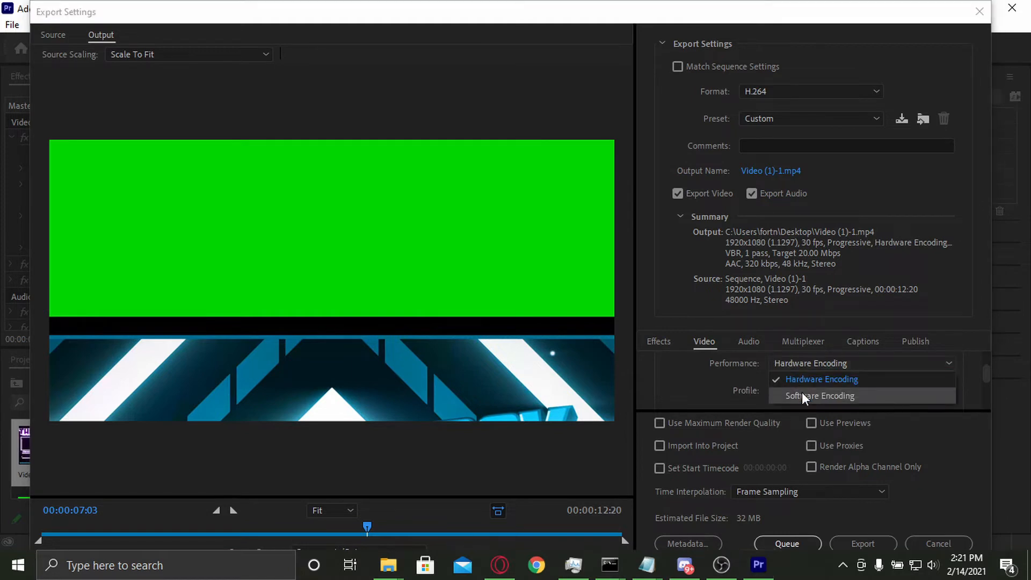
click(798, 378)
click(800, 364)
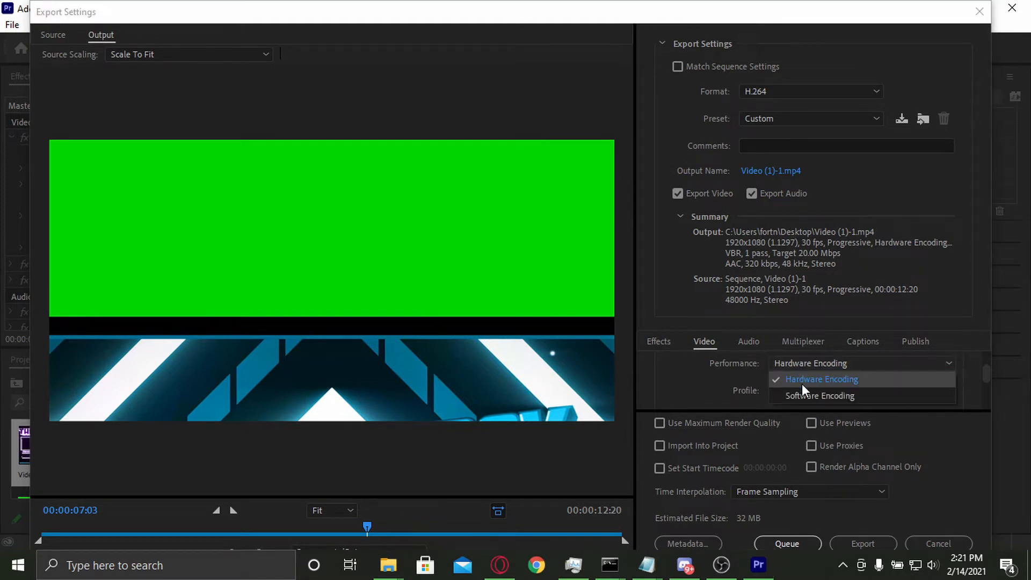
click(802, 396)
click(793, 390)
click(732, 381)
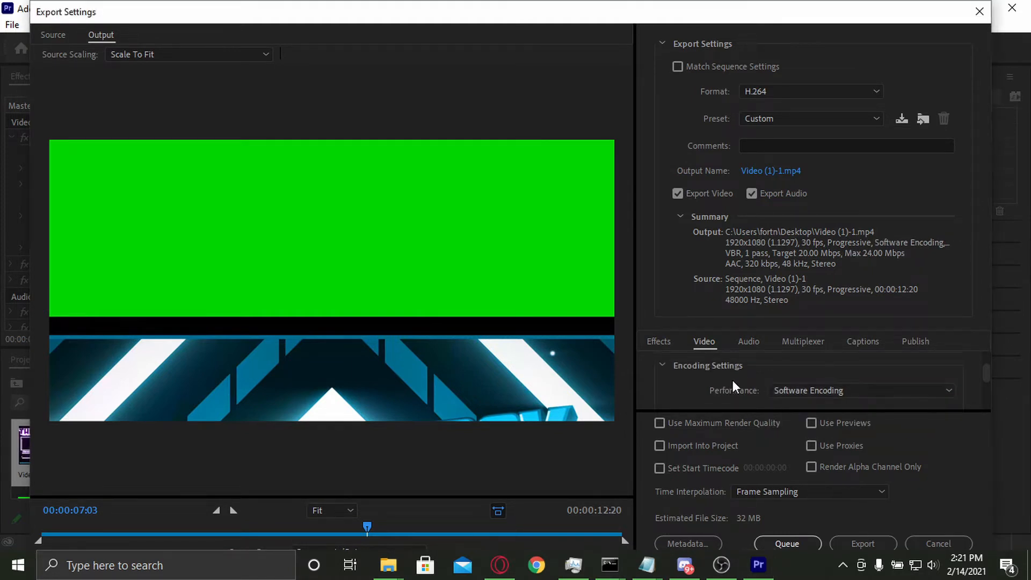
Step: Select the High encoding profile and set the encoding level to 5.2
scroll(732, 380, down, 3)
scroll(732, 380, up, 3)
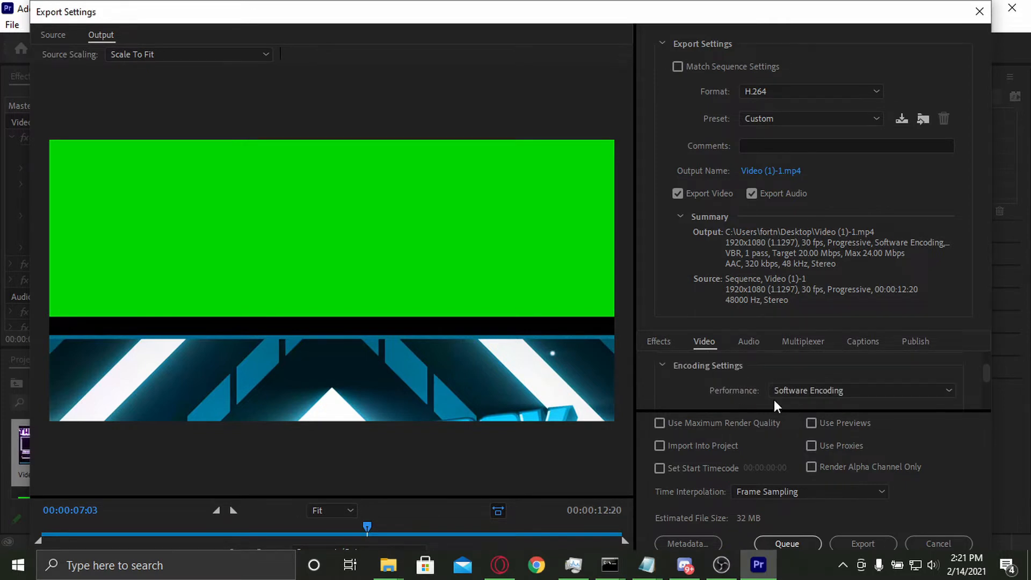
scroll(727, 395, down, 2)
click(797, 385)
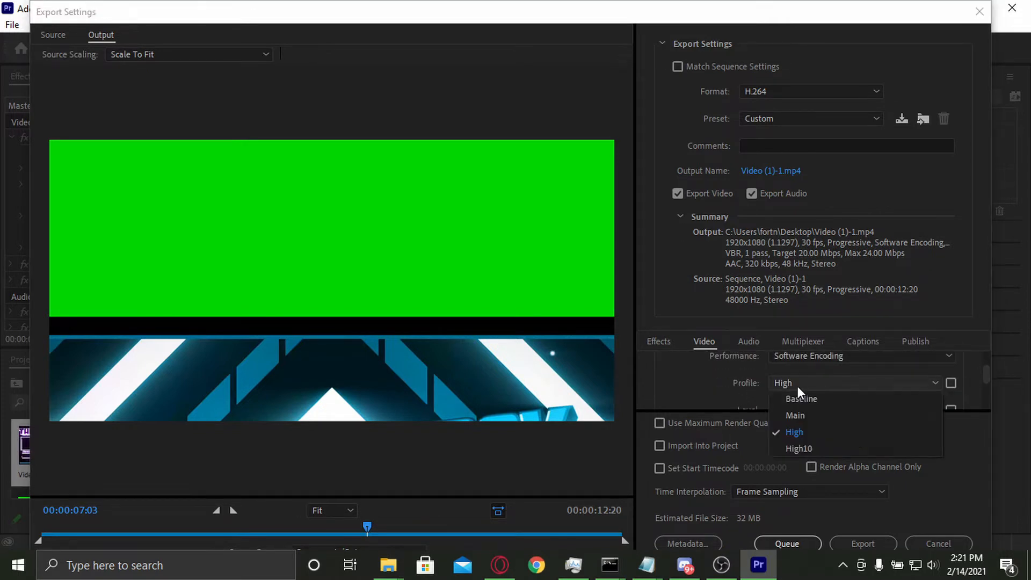
click(797, 385)
click(798, 386)
click(800, 431)
scroll(731, 388, down, 1)
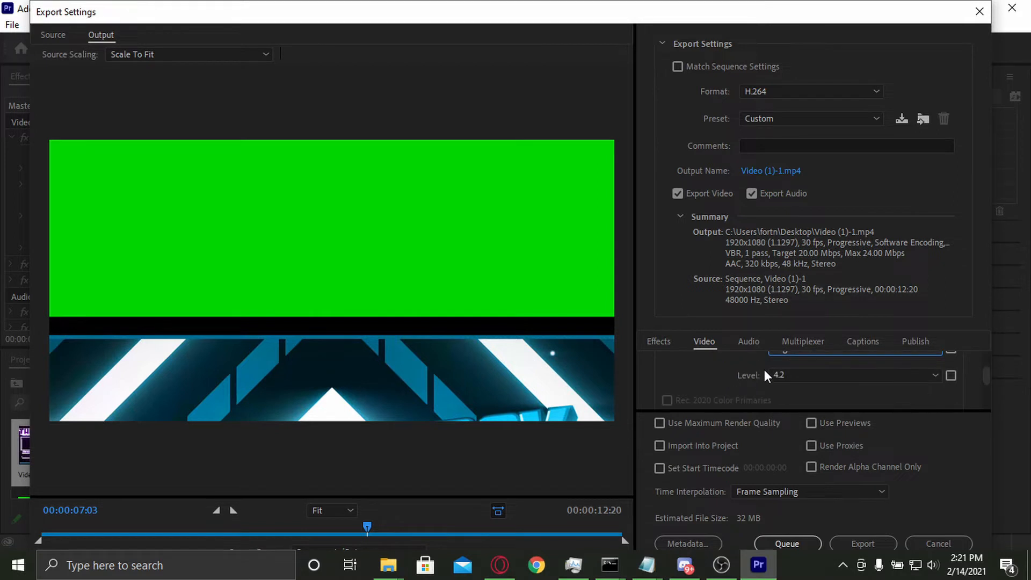
scroll(768, 380, up, 1)
click(784, 390)
click(809, 330)
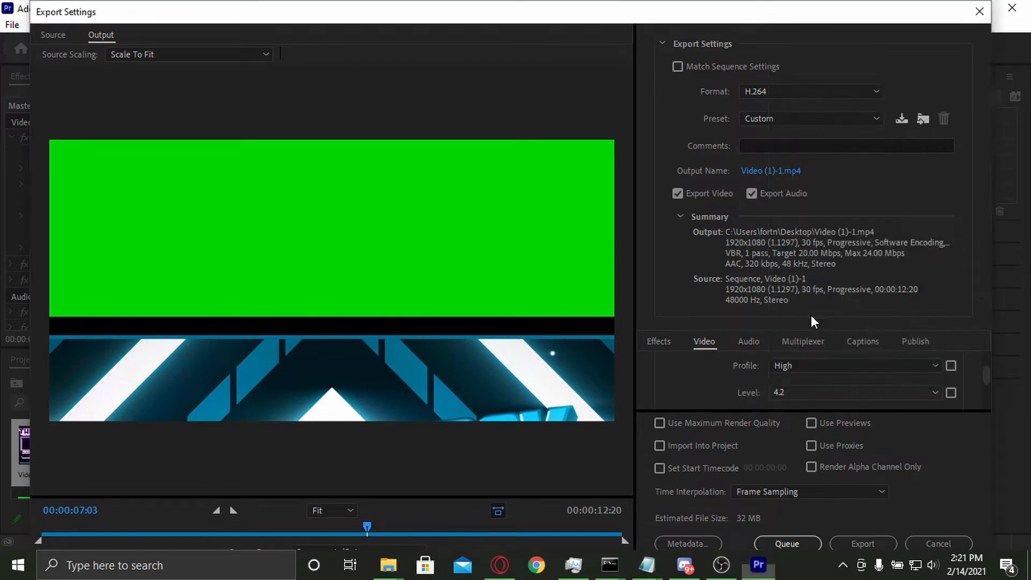
Step: Set the output frame size to 1920 wide by 1080 high in the basic video settings
scroll(742, 360, up, 2)
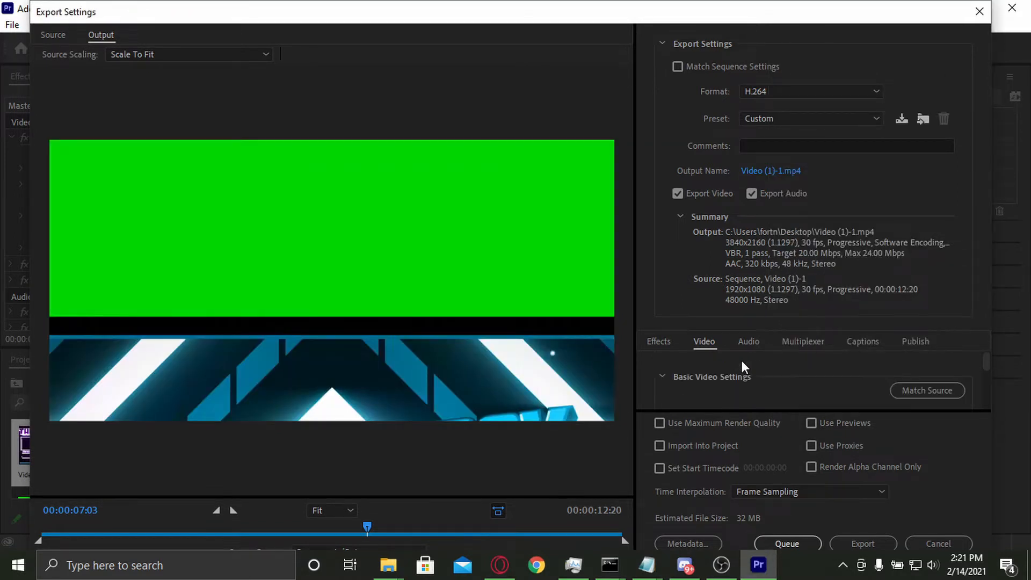
scroll(733, 389, down, 1)
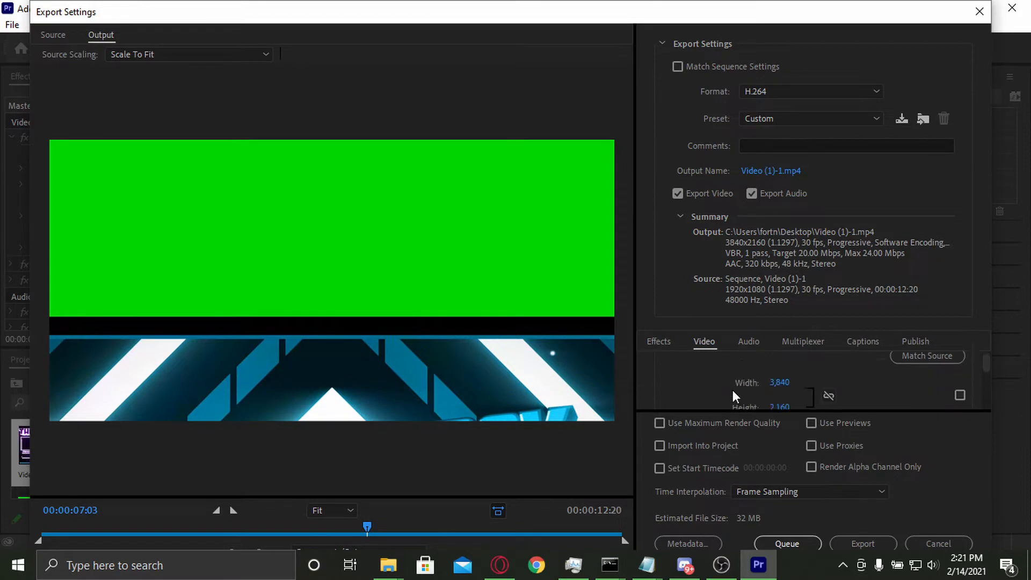
click(774, 365)
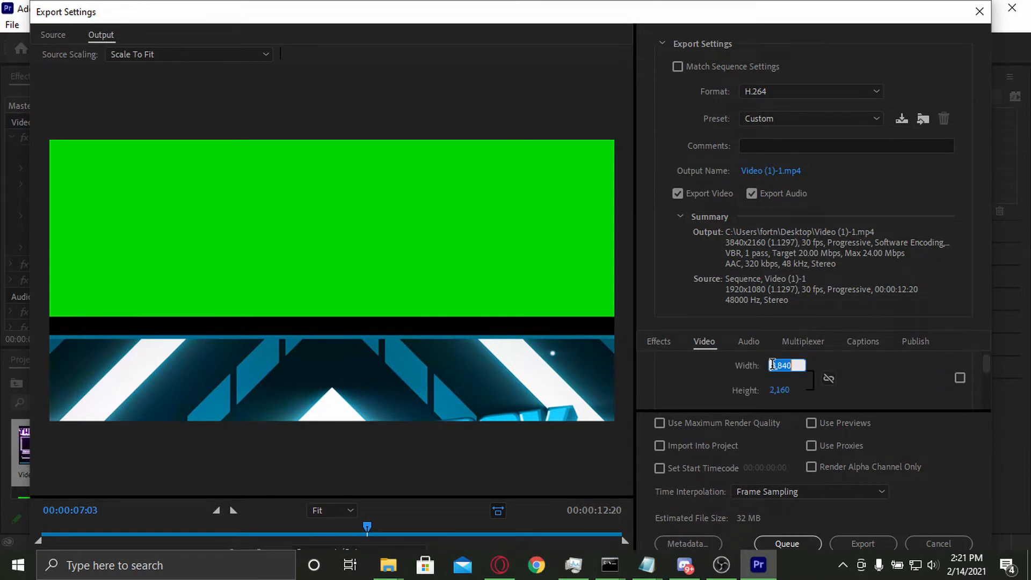
text(1920)
key(Return)
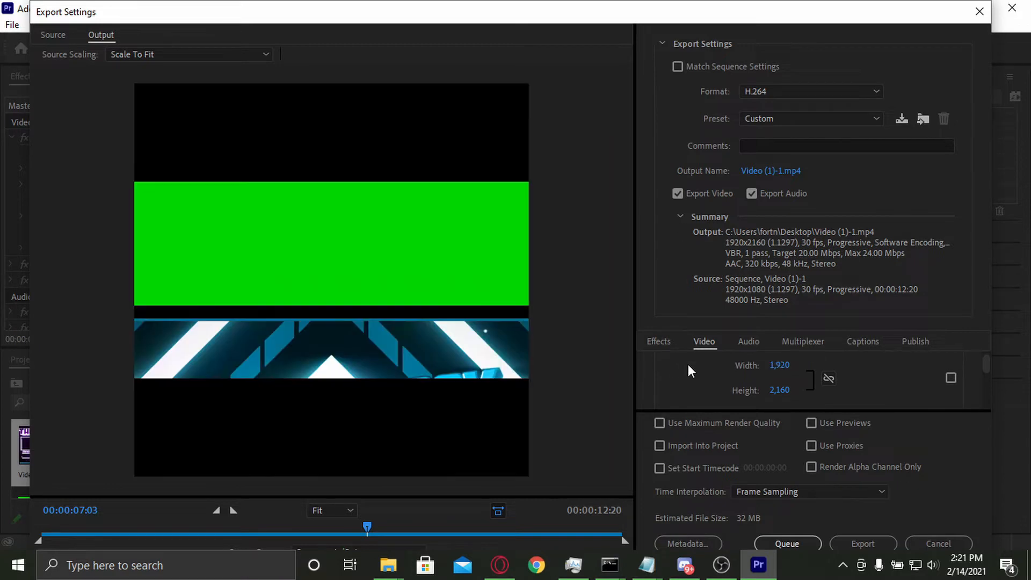
click(777, 394)
text(1080)
key(Return)
Step: Try the VBR, 2 pass and VBR, 1 pass options for the bitrate encoding
scroll(718, 381, down, 3)
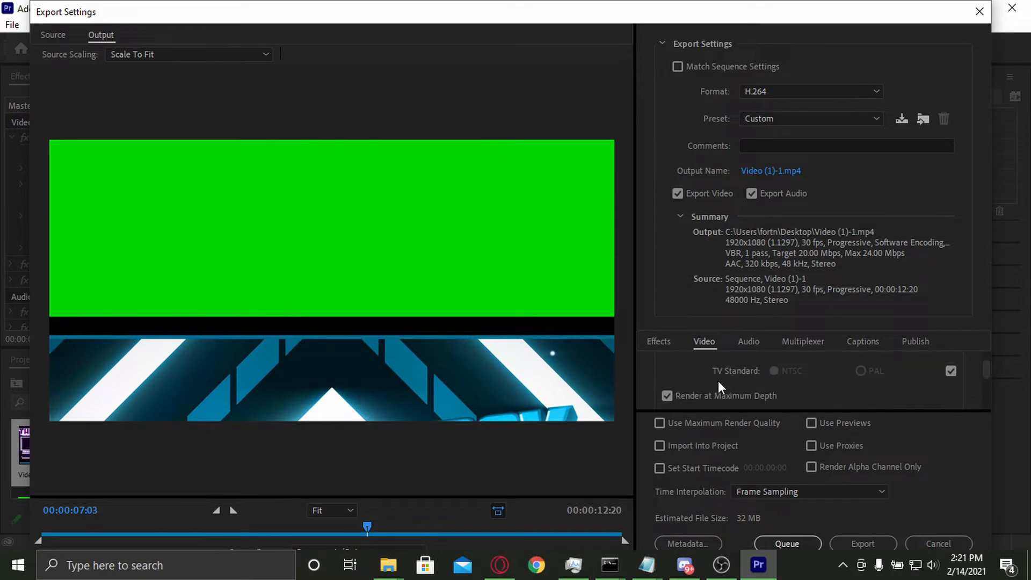
scroll(718, 385, down, 5)
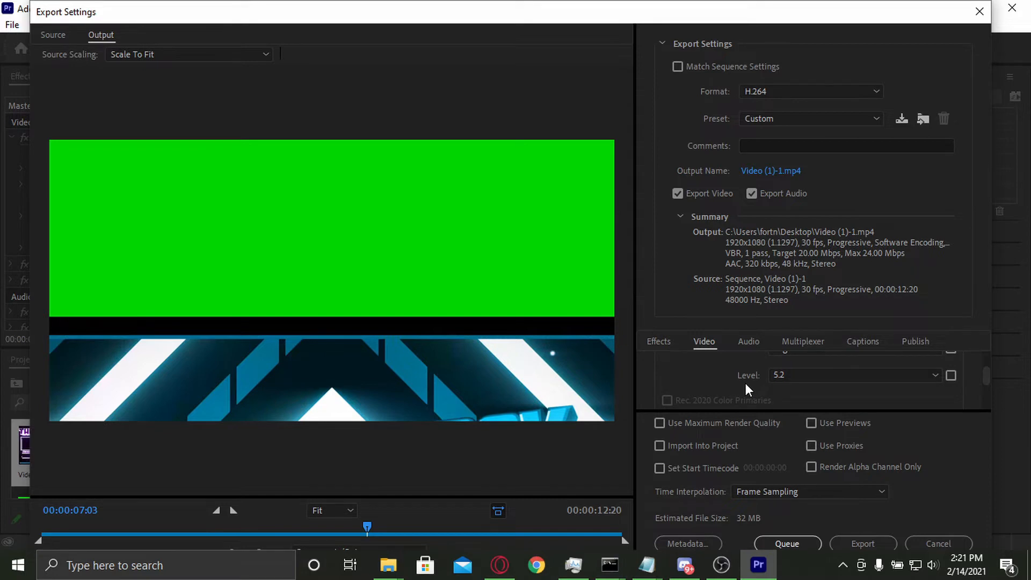
scroll(745, 383, down, 3)
scroll(744, 384, down, 3)
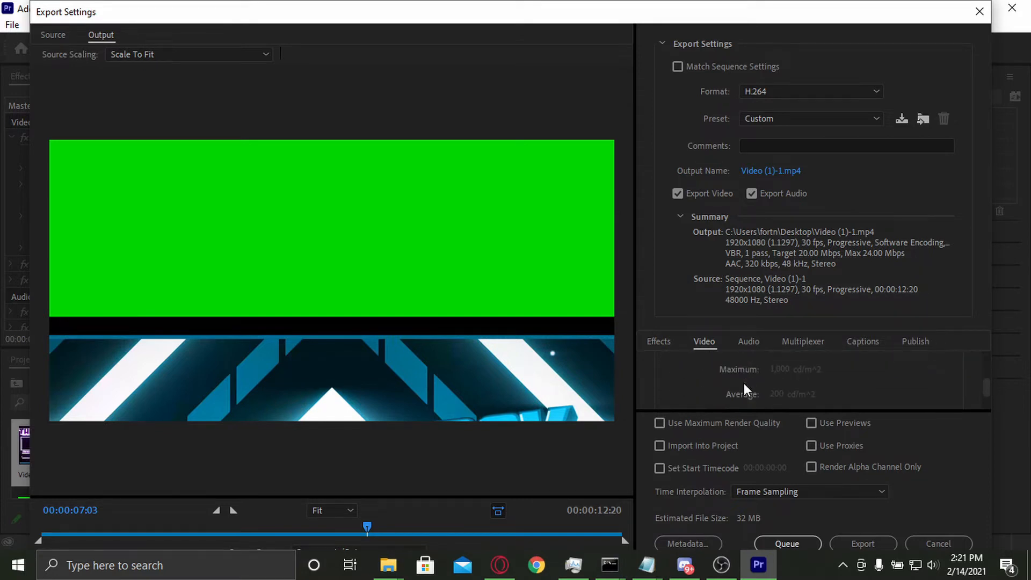
scroll(744, 383, up, 2)
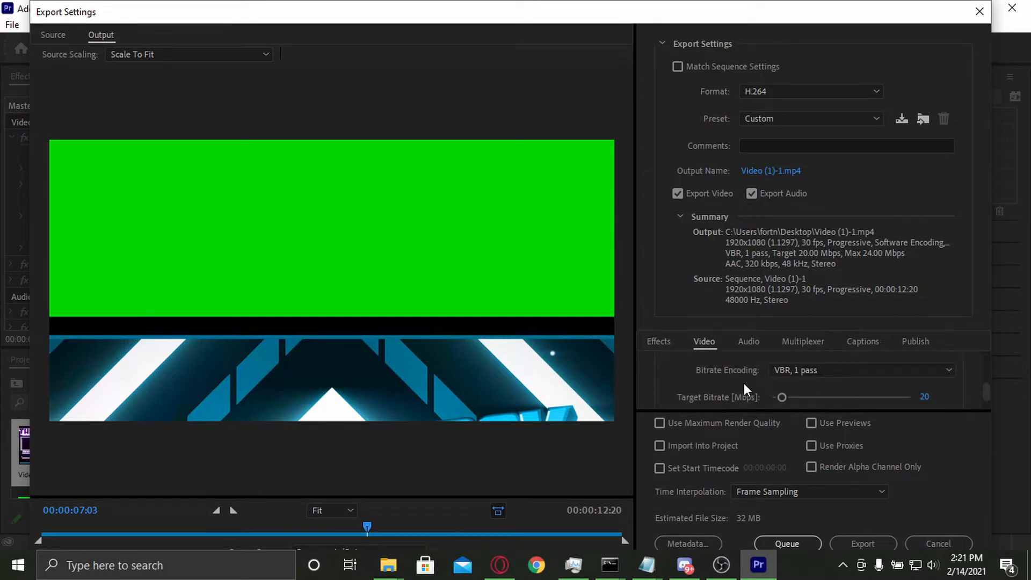
scroll(763, 385, down, 1)
click(797, 371)
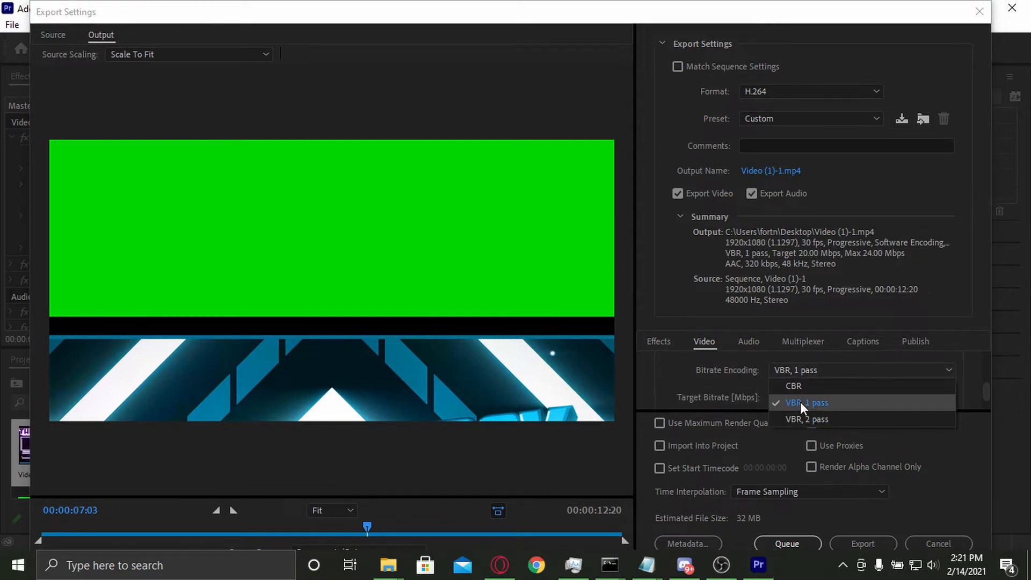
click(830, 419)
click(821, 371)
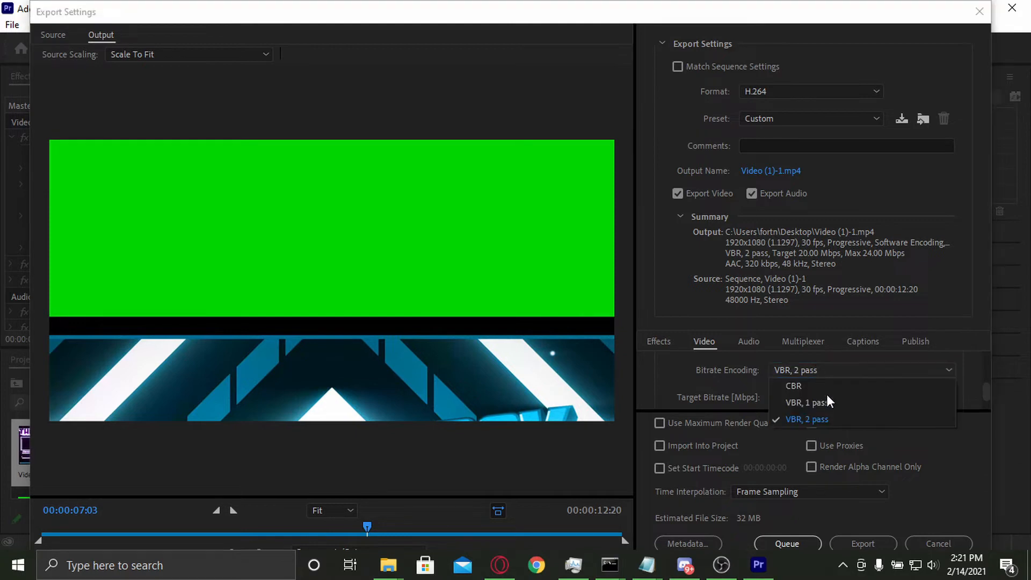
click(829, 403)
click(832, 373)
click(842, 417)
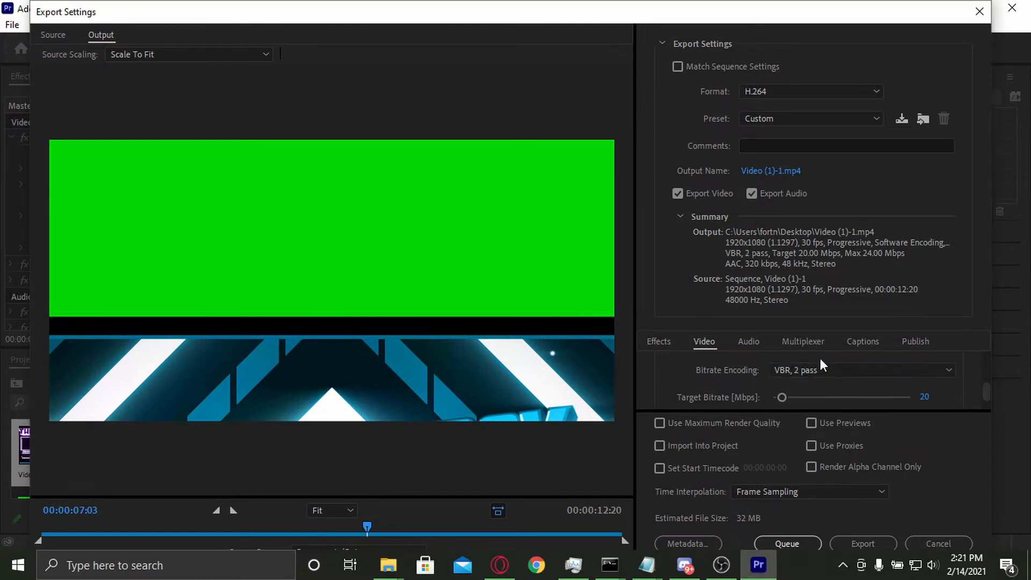
Step: Set the bitrate encoding to CBR with a target bitrate of 80 Mbps
click(820, 370)
click(830, 386)
scroll(751, 375, down, 1)
drag(782, 379, 873, 394)
click(927, 379)
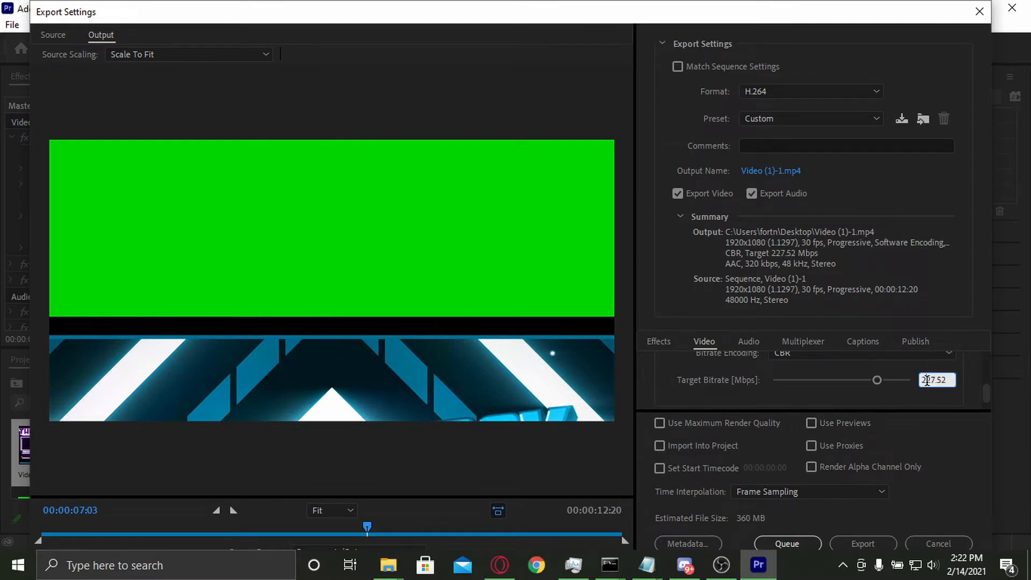
click(902, 396)
scroll(784, 402, down, 1)
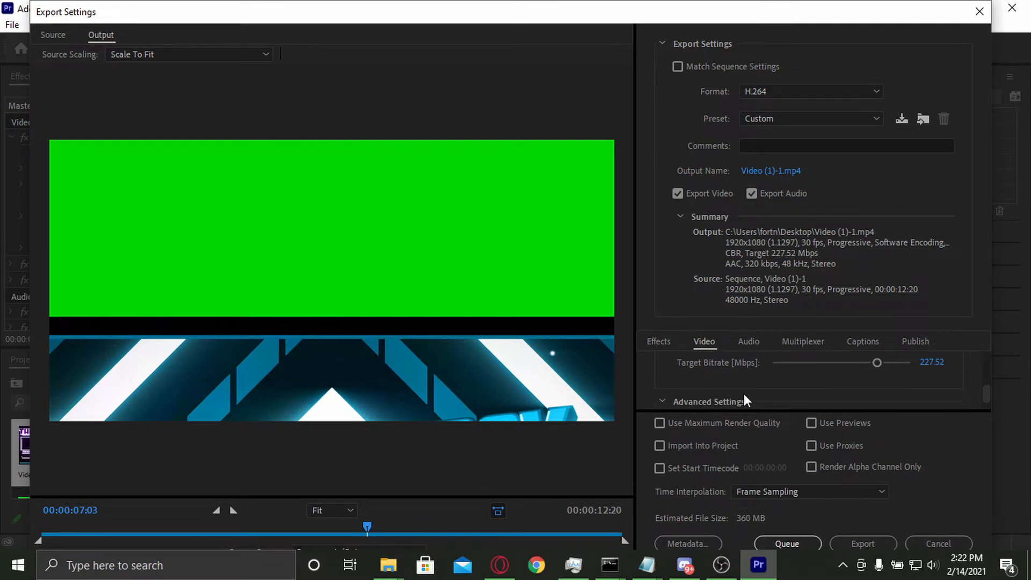
scroll(741, 395, up, 1)
click(929, 379)
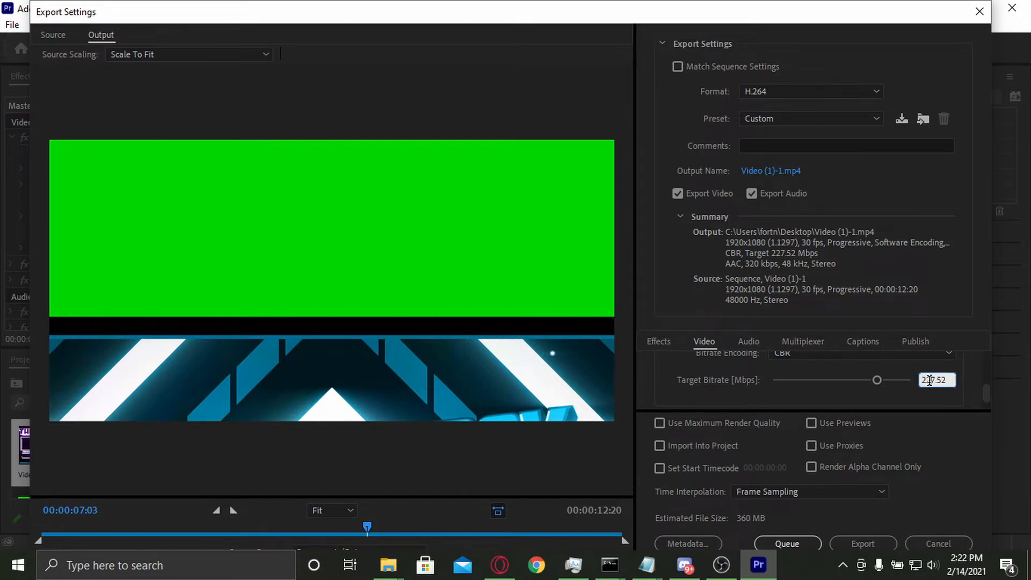
text(80)
click(738, 371)
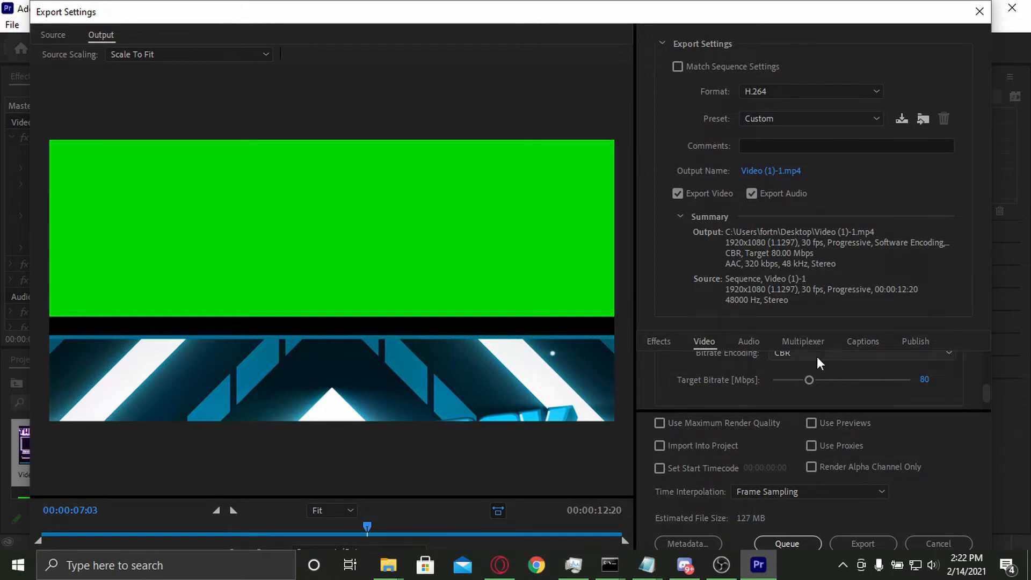
Step: Review the bitrate, advanced and VR video settings and look briefly at the multiplexer settings
scroll(736, 376, down, 3)
scroll(737, 376, up, 3)
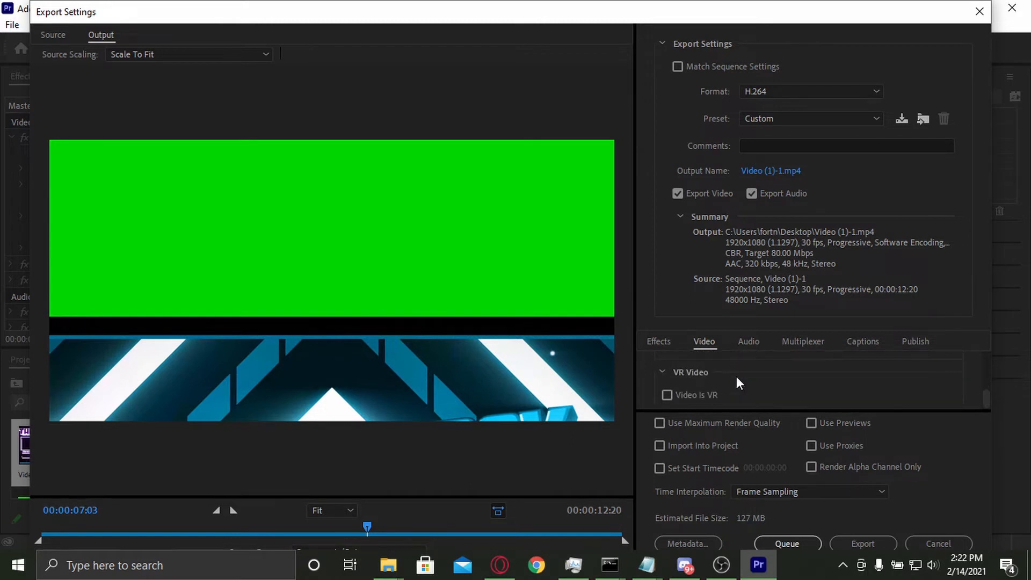
scroll(726, 366, down, 3)
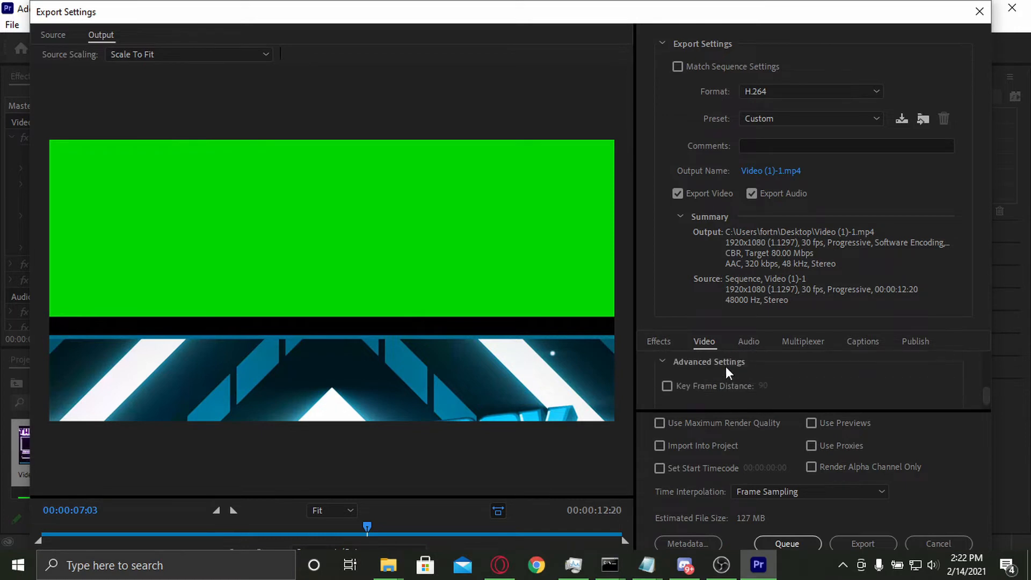
scroll(751, 390, up, 2)
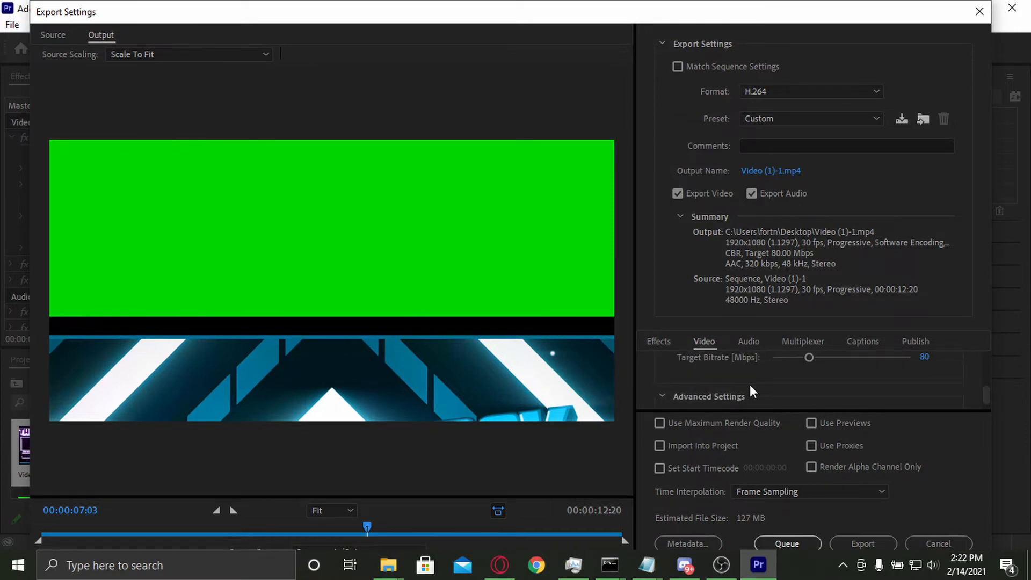
scroll(751, 391, down, 1)
scroll(751, 391, up, 1)
scroll(766, 380, up, 1)
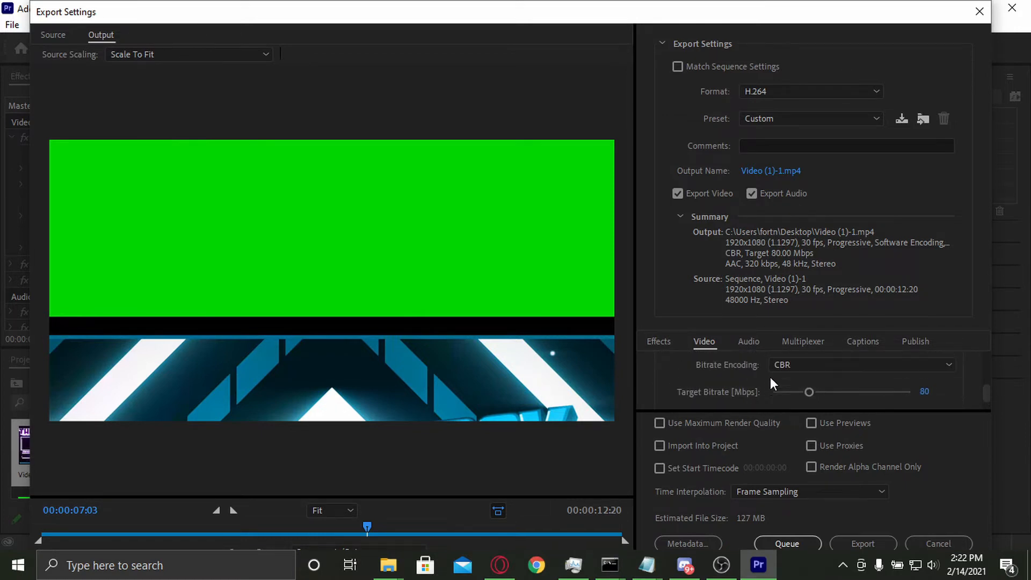
click(803, 342)
click(715, 343)
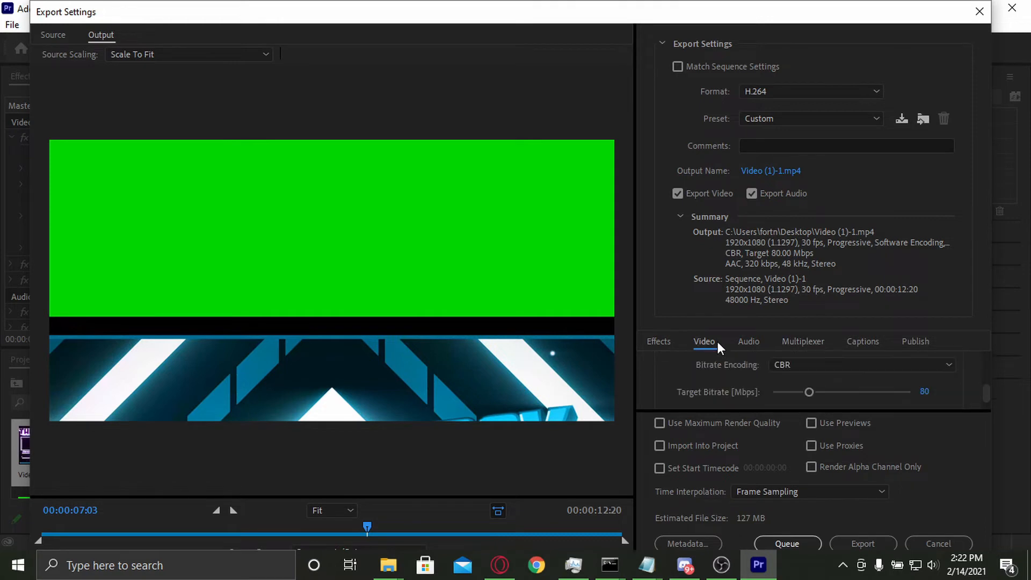
click(798, 362)
click(712, 373)
scroll(731, 373, down, 1)
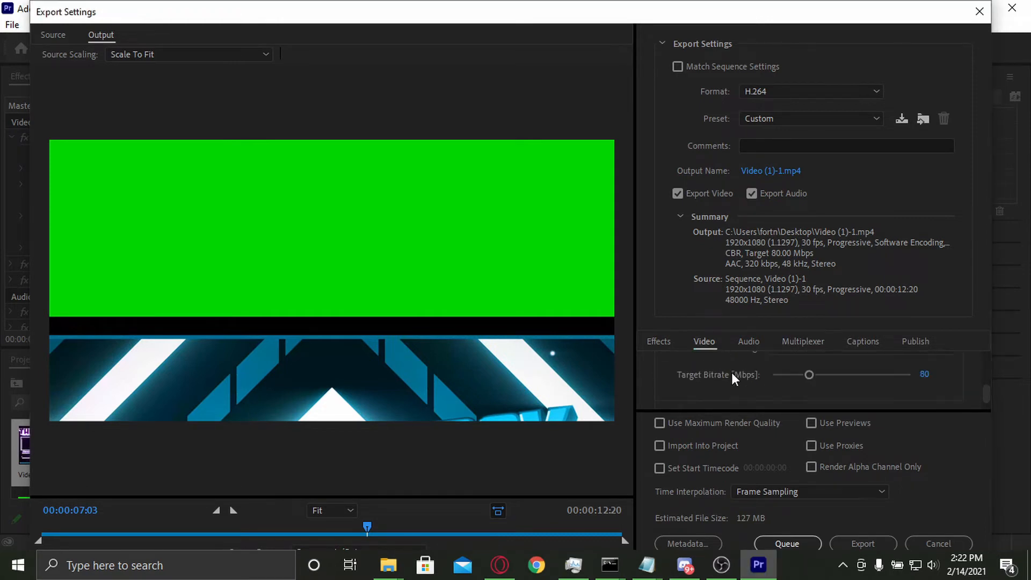
scroll(731, 373, up, 3)
scroll(731, 372, up, 1)
Step: Check that the audio format is AAC and choose AAC as the audio codec in the export settings
click(740, 345)
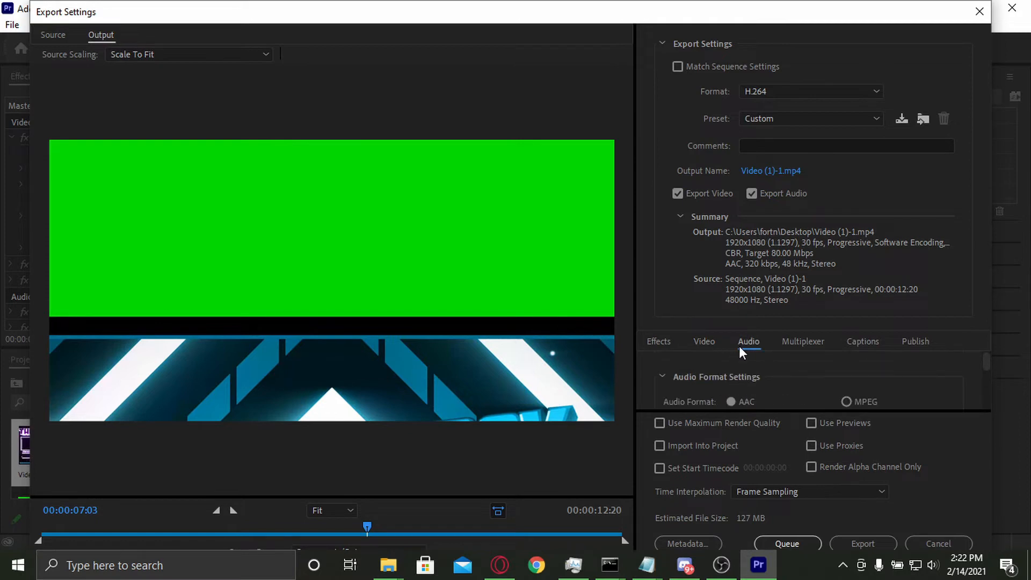
scroll(726, 378, down, 1)
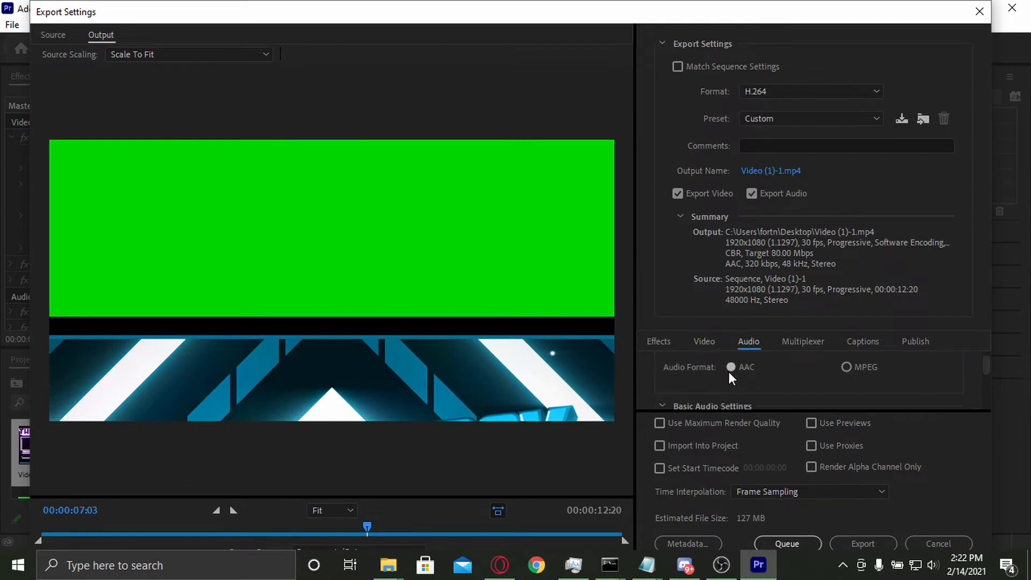
scroll(728, 371, down, 1)
scroll(728, 370, up, 2)
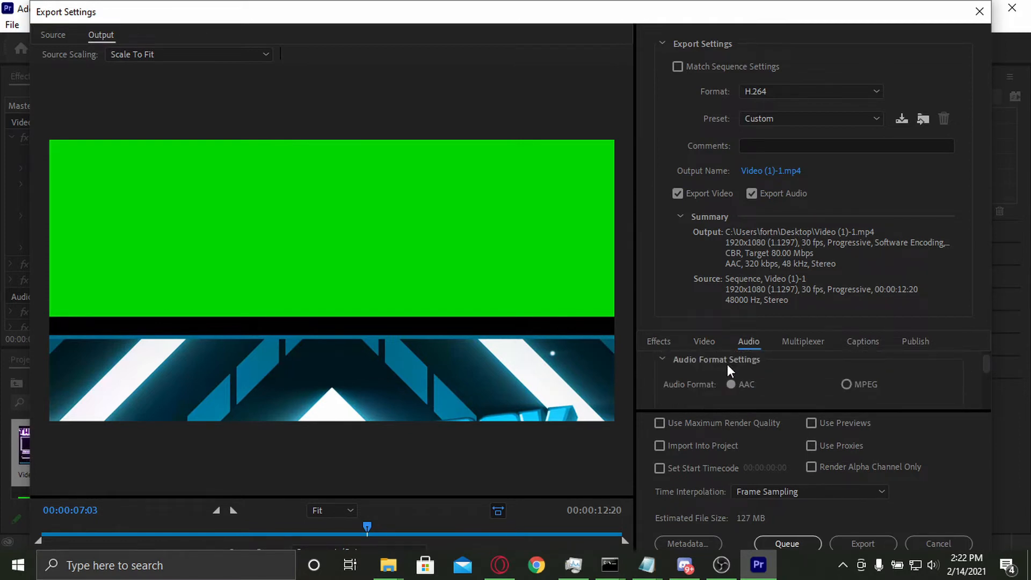
scroll(727, 364, down, 2)
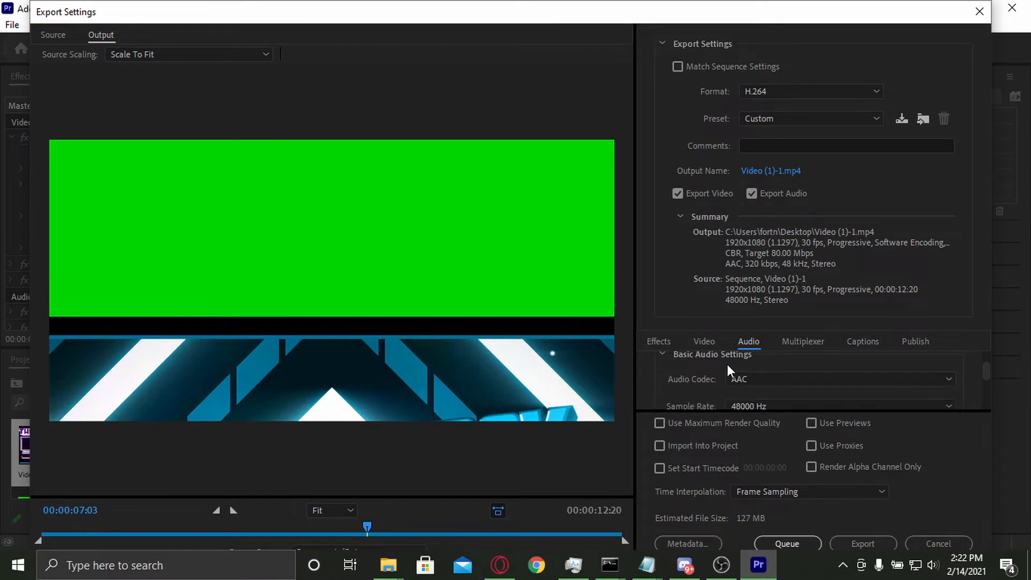
click(758, 381)
click(757, 376)
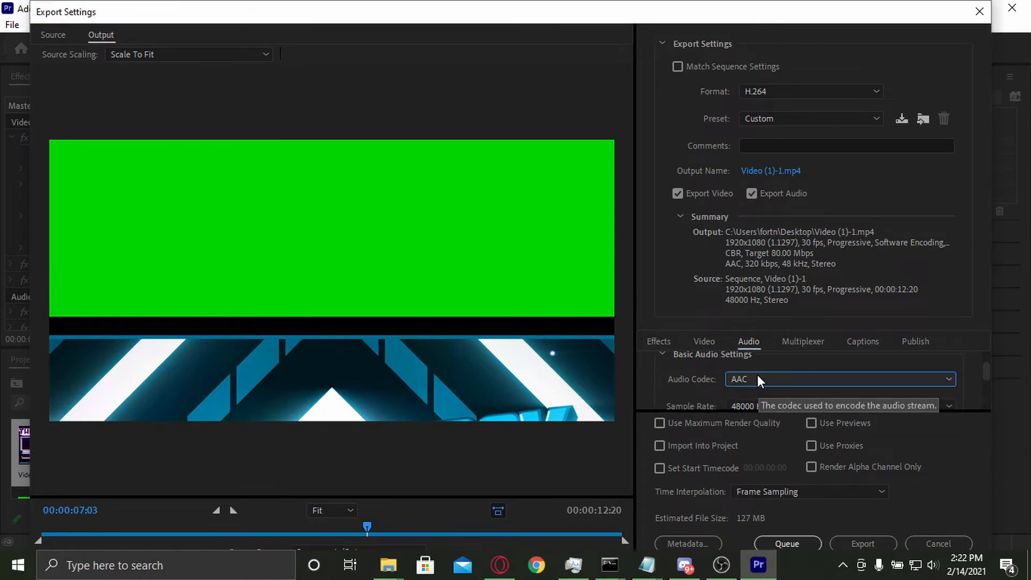
Step: Choose a 48000 Hz sample rate and keep Stereo channels in the basic audio settings
scroll(689, 388, down, 1)
click(738, 387)
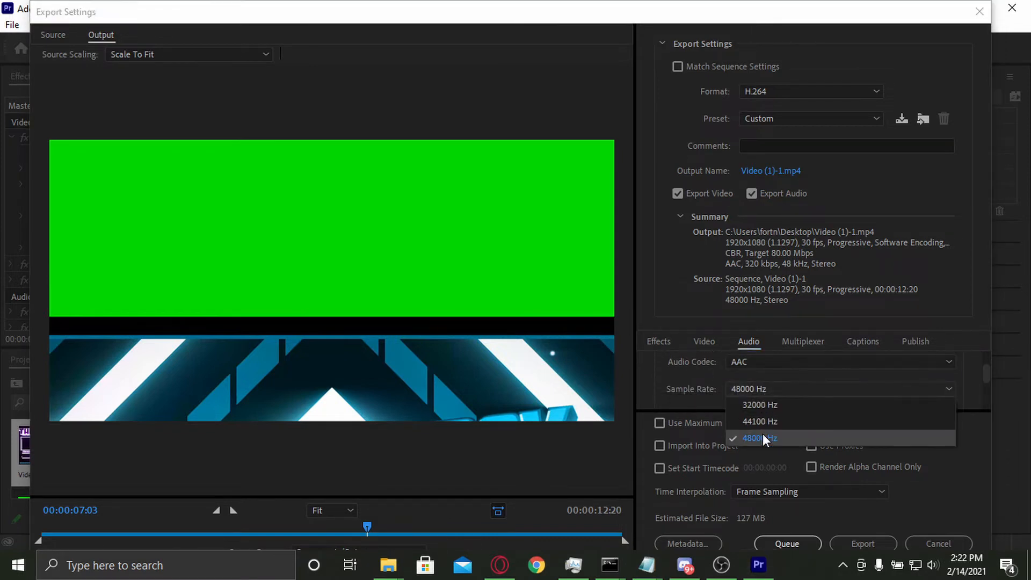
click(762, 434)
scroll(710, 404, down, 1)
click(743, 381)
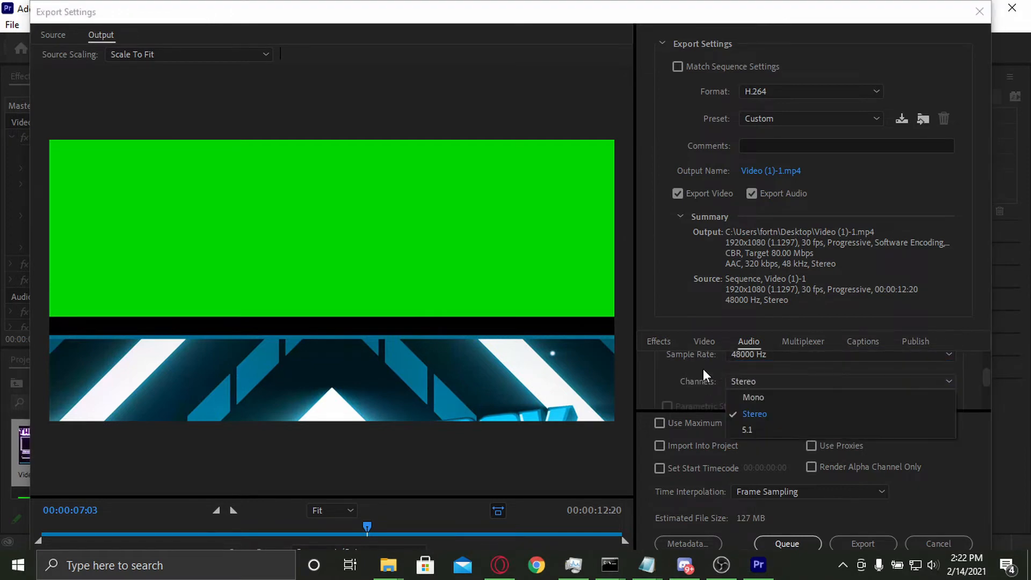
scroll(698, 368, down, 3)
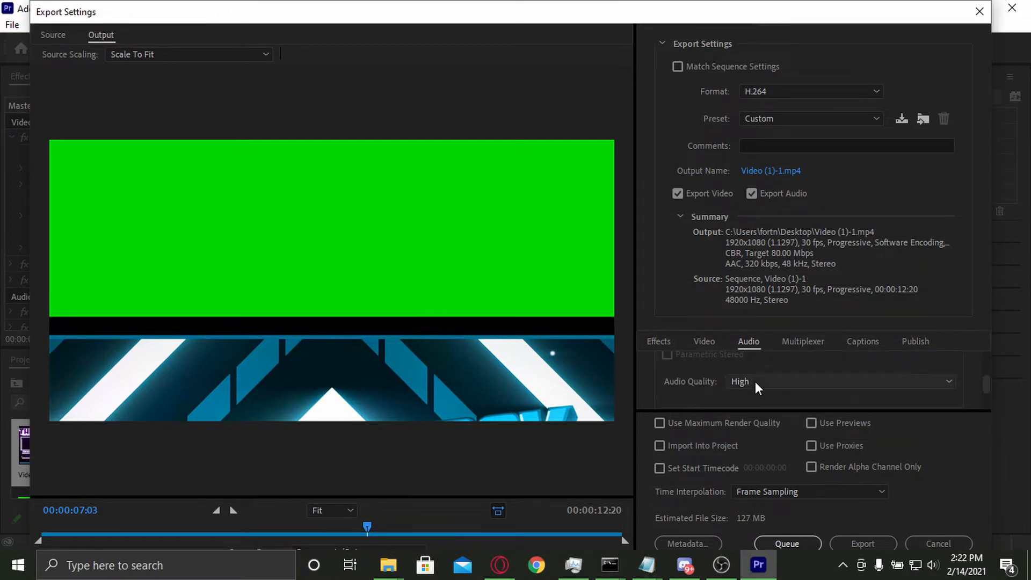
Step: Choose High audio quality with a 320 kbps audio bitrate, and check the advanced audio precedence option
click(754, 381)
click(764, 434)
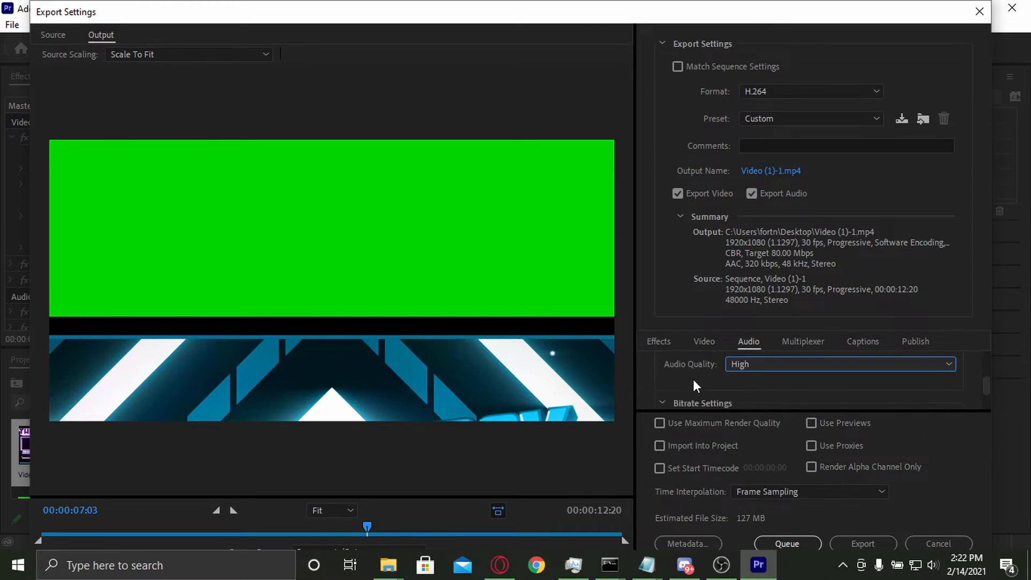
scroll(694, 379, down, 2)
click(744, 376)
click(748, 359)
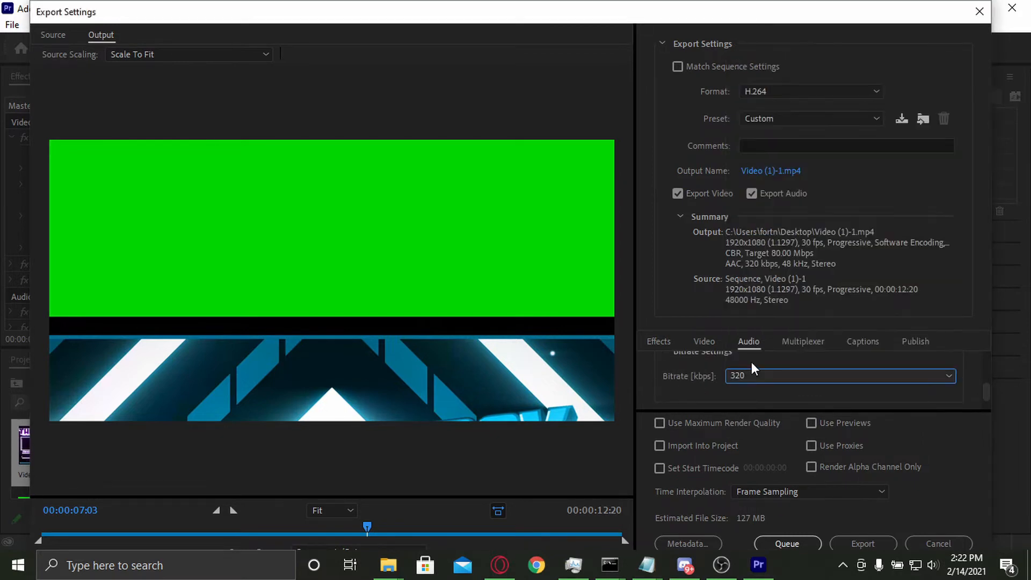
scroll(687, 383, down, 2)
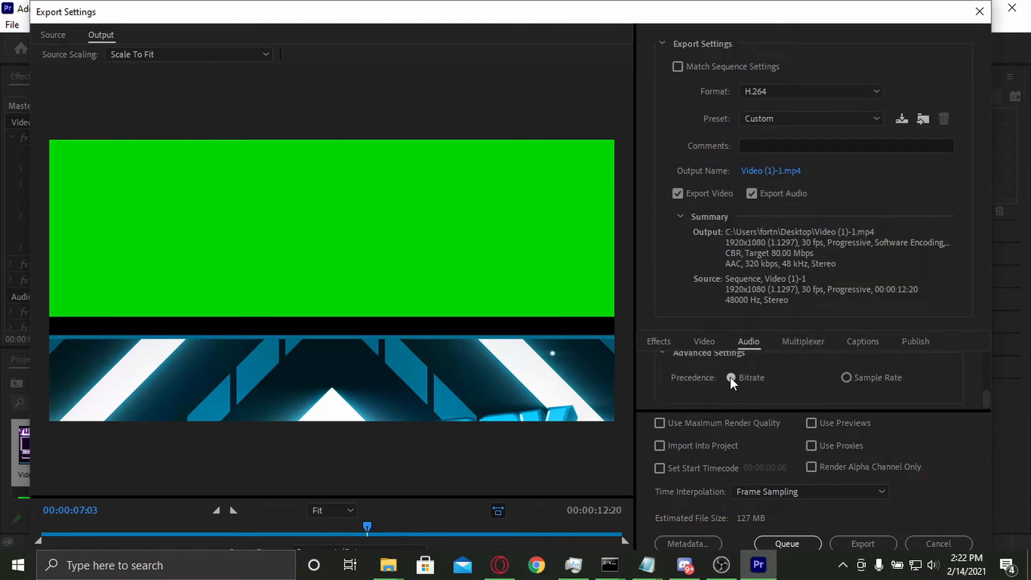
scroll(731, 378, up, 1)
scroll(709, 369, down, 1)
scroll(727, 377, up, 4)
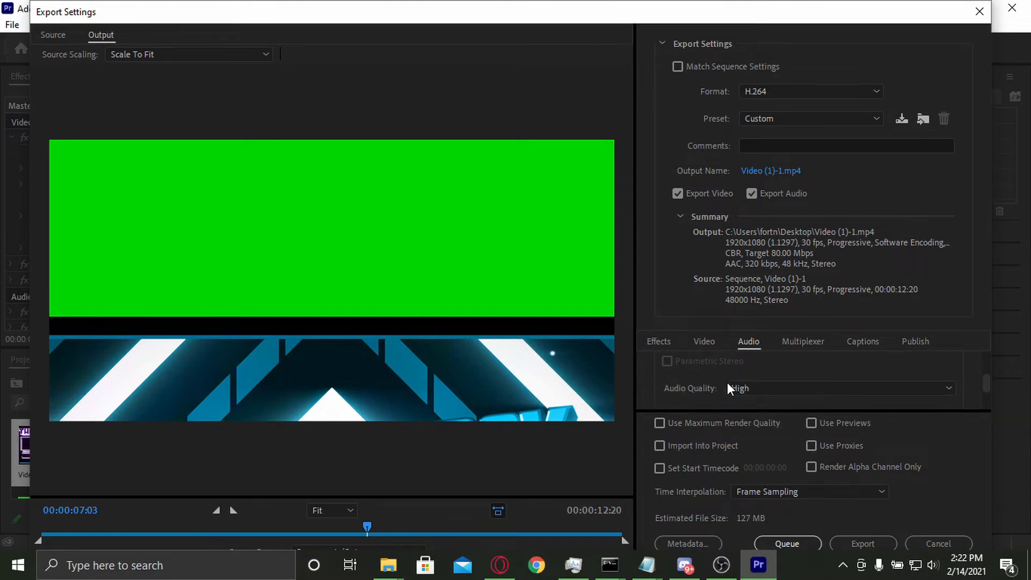
scroll(721, 377, up, 3)
Step: Choose MP4 as the multiplexer with Standard stream compatibility
click(806, 341)
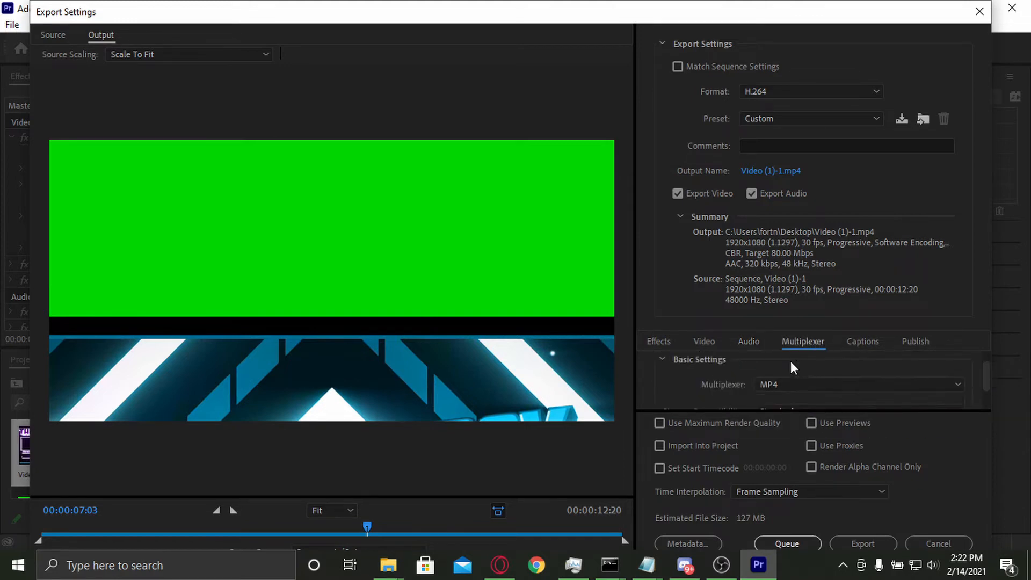
scroll(752, 367, down, 1)
click(765, 368)
click(774, 387)
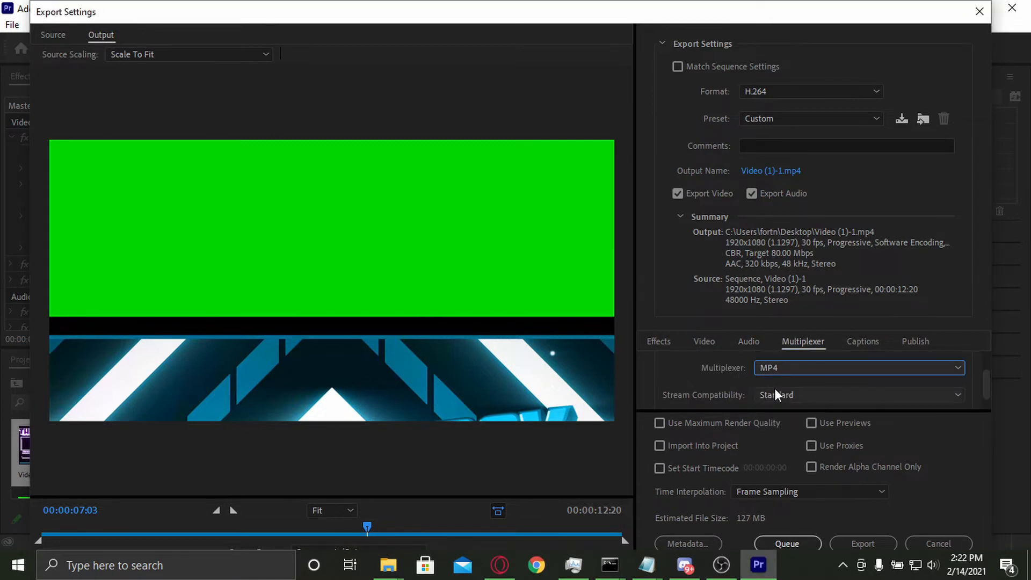
scroll(751, 385, down, 1)
click(769, 378)
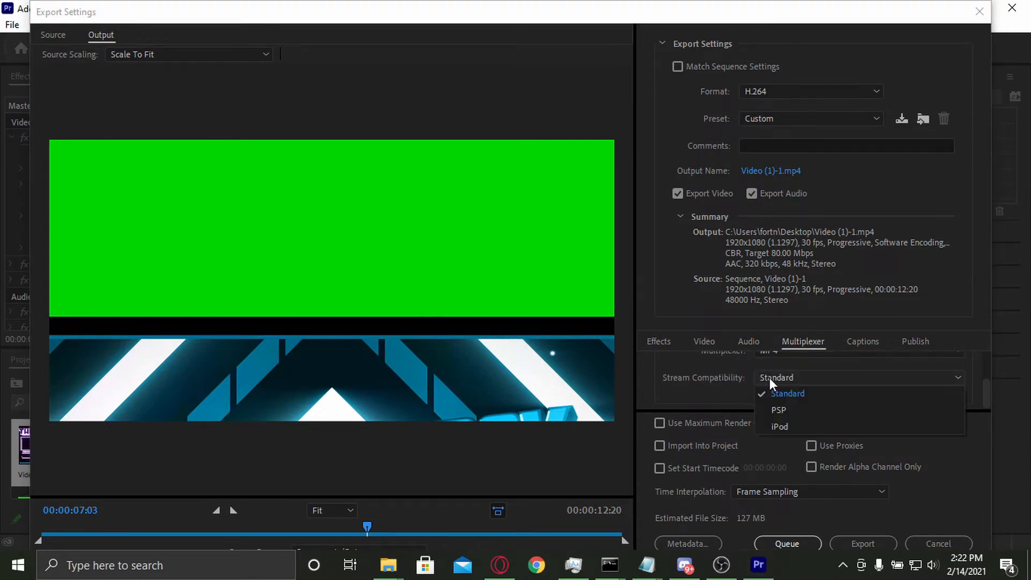
click(773, 391)
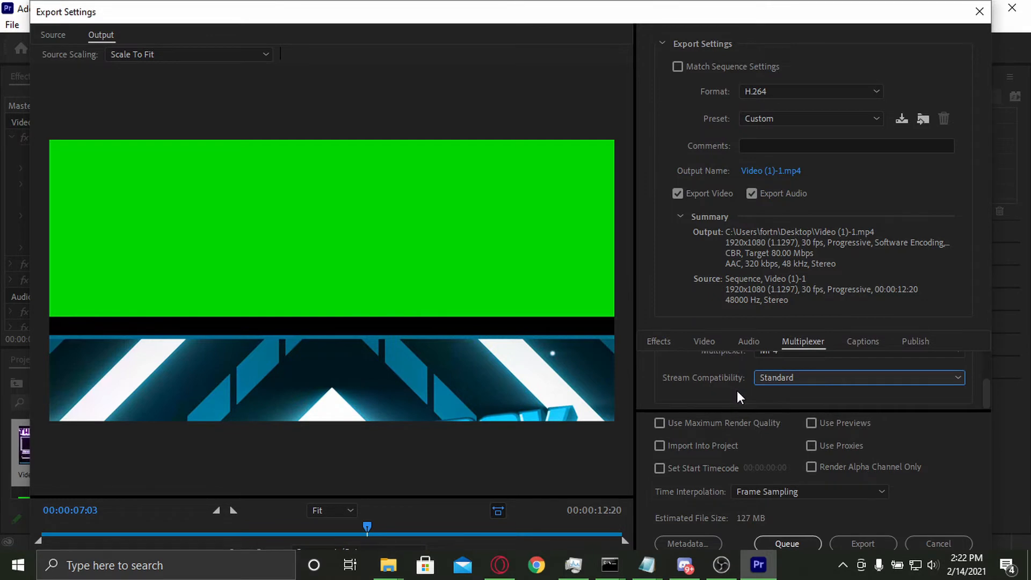
scroll(737, 391, up, 2)
Step: Review the captions, publishing and effects options of the export without changing them
click(864, 343)
scroll(709, 368, down, 2)
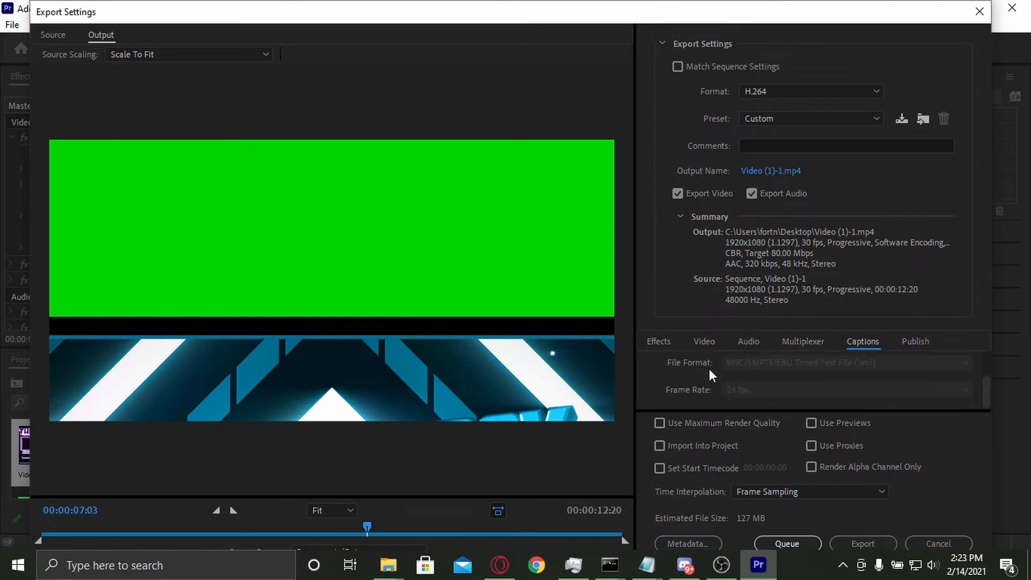
scroll(711, 368, up, 1)
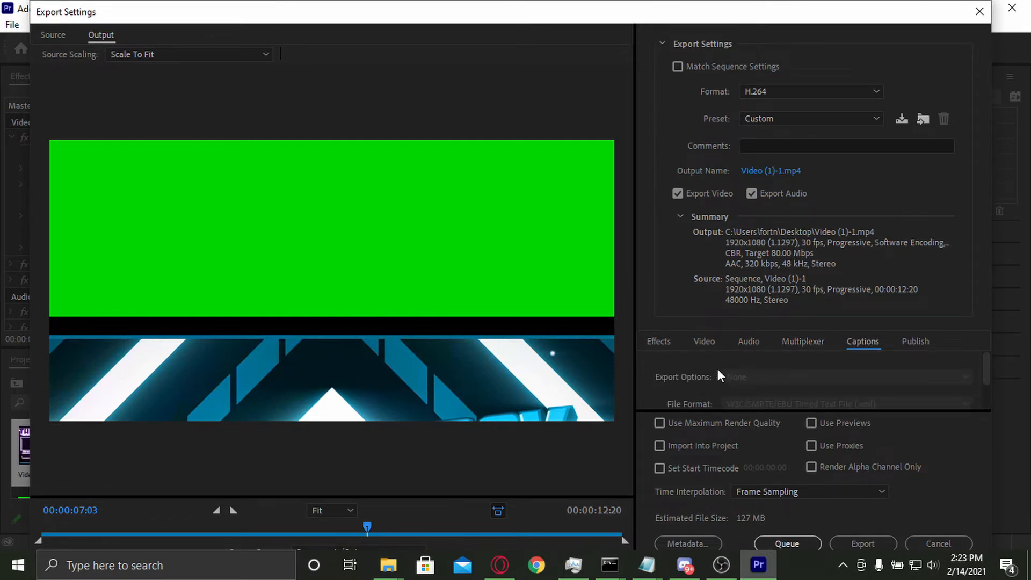
click(908, 345)
scroll(819, 391, down, 5)
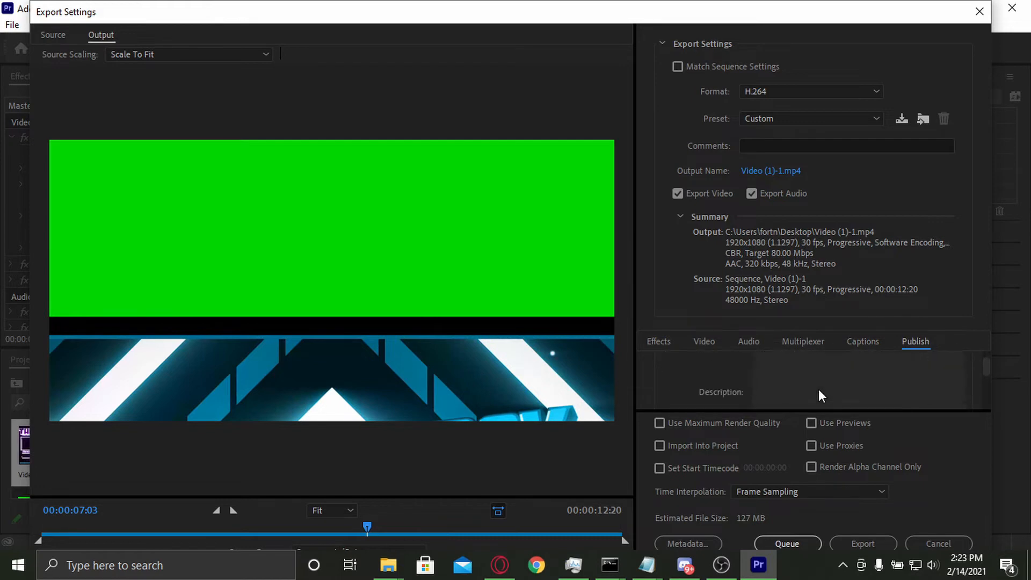
scroll(811, 384, down, 6)
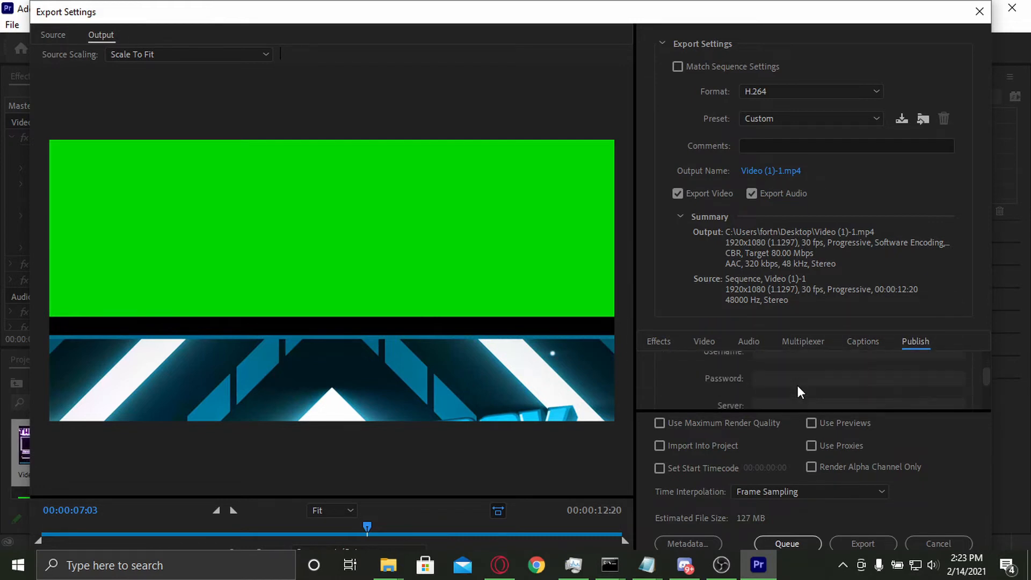
scroll(798, 386, down, 5)
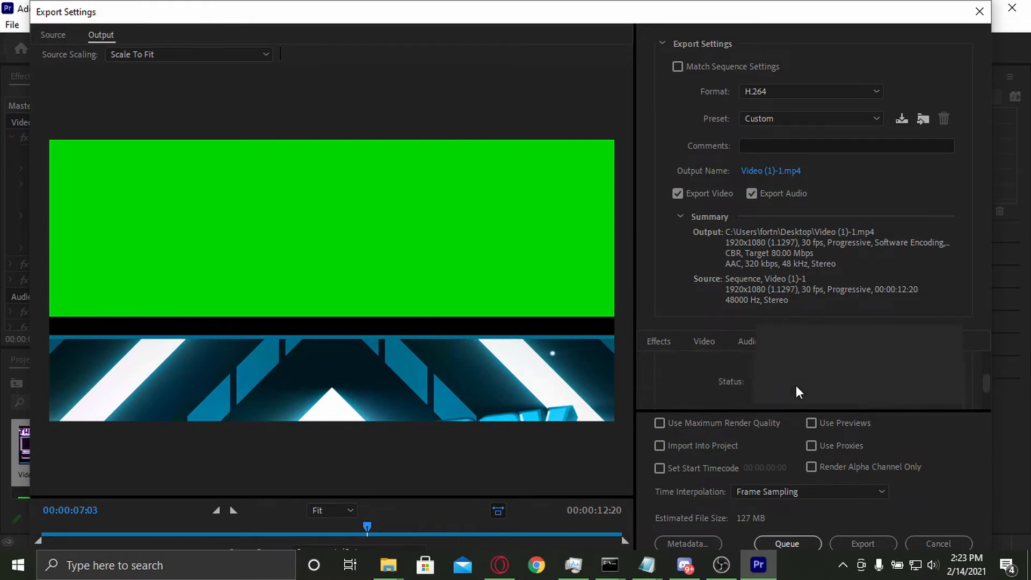
scroll(795, 385, down, 5)
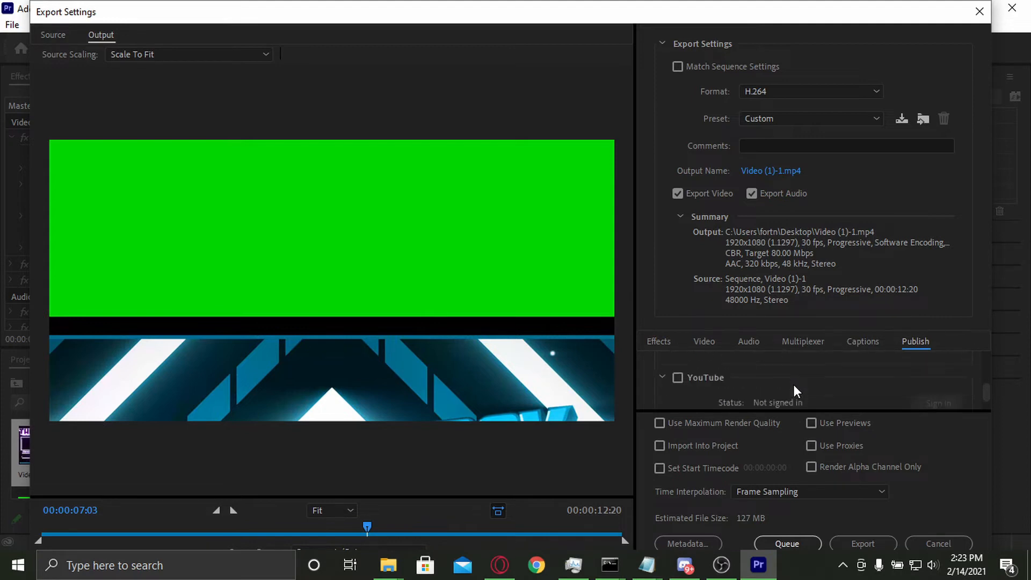
scroll(793, 385, down, 4)
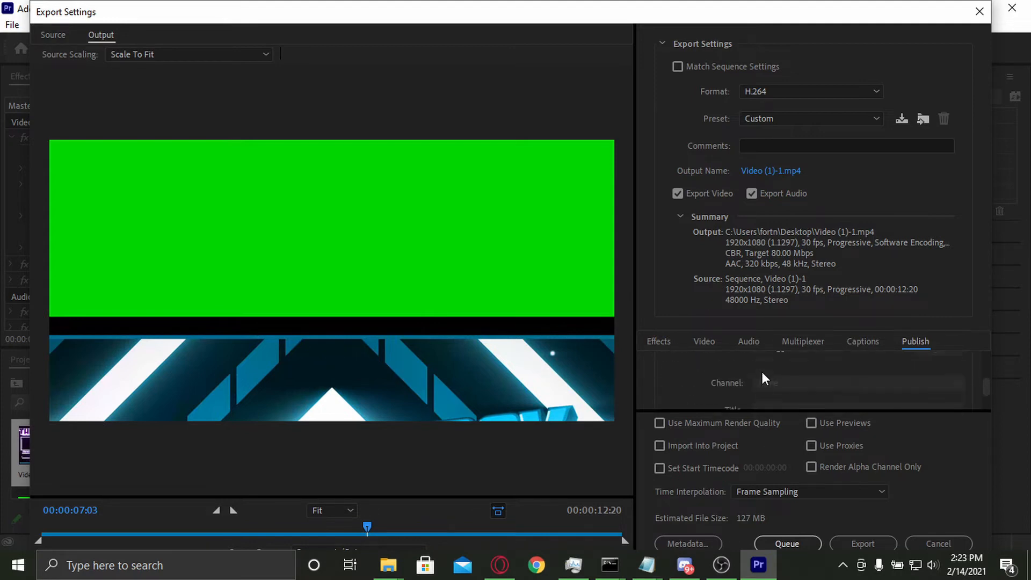
scroll(774, 379, down, 3)
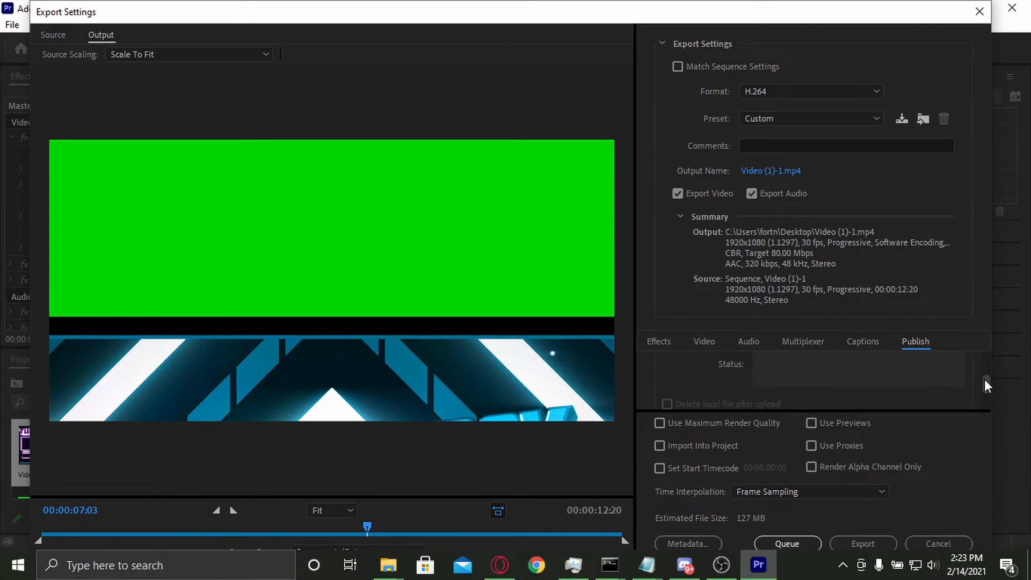
drag(984, 380, 987, 350)
click(668, 340)
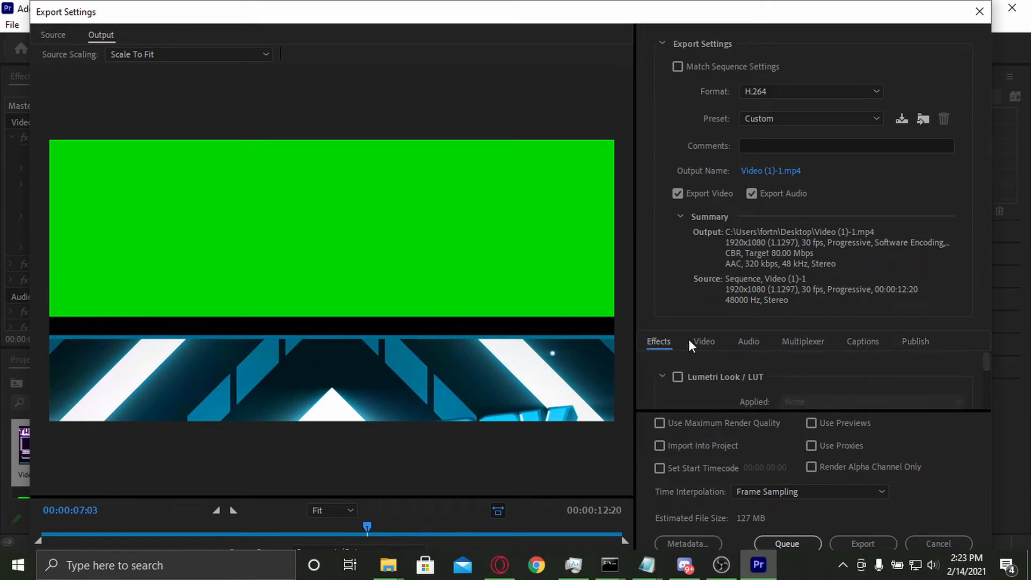
scroll(677, 359, down, 5)
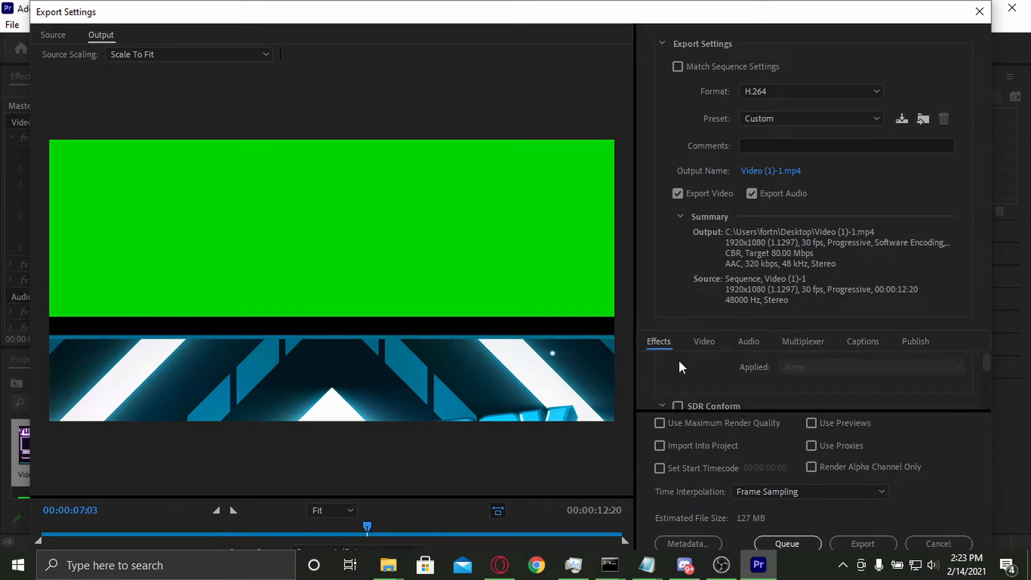
Step: Enable maximum render quality and export the video as Video (1)-1.mp4
click(705, 339)
click(707, 426)
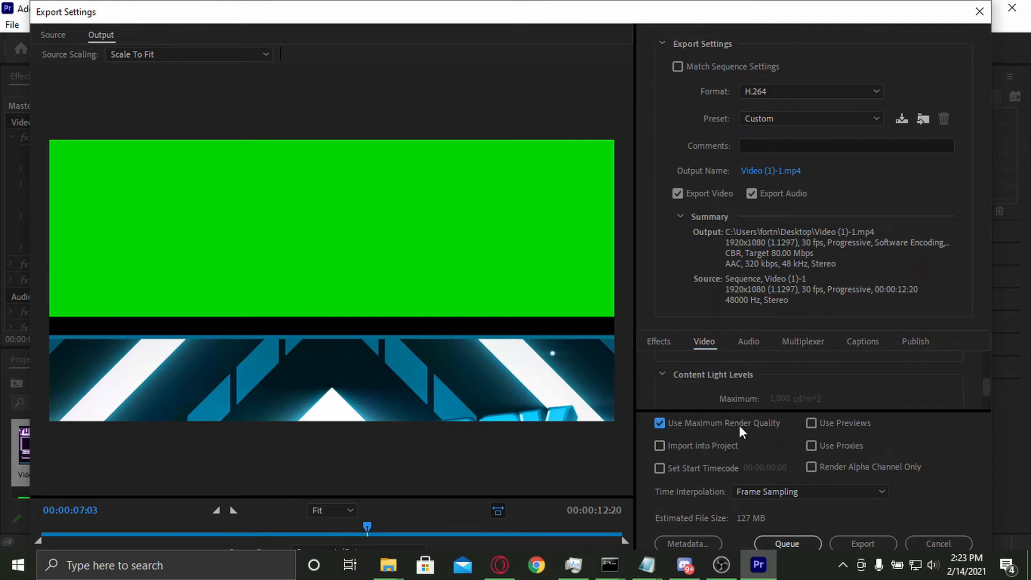
click(850, 538)
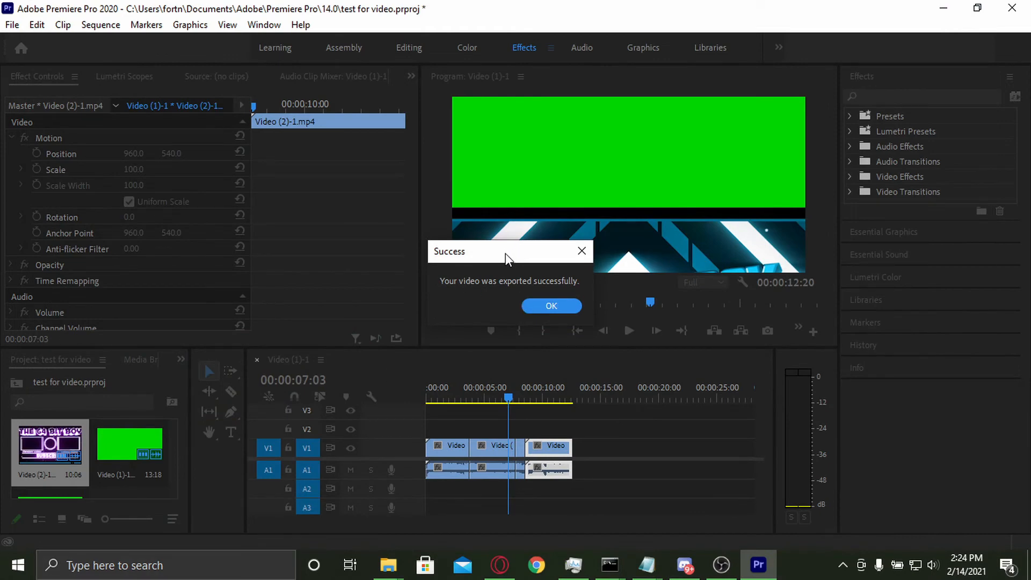
Step: Dismiss the export success message and exit Premiere Pro
mouse_move(505, 254)
mouse_down()
mouse_move(505, 280)
mouse_move(505, 264)
mouse_up()
click(538, 308)
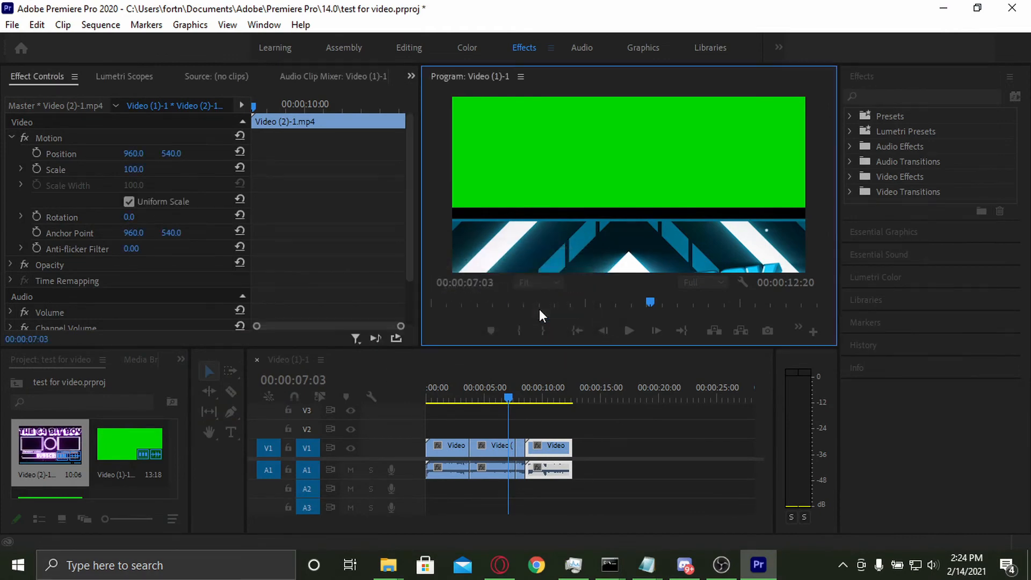
click(1012, 7)
click(507, 310)
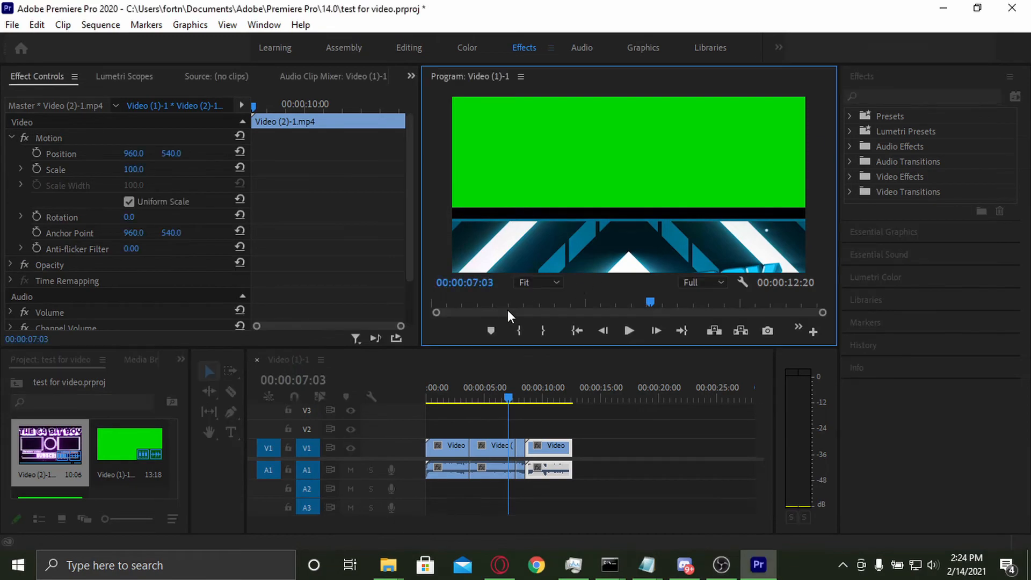
click(452, 295)
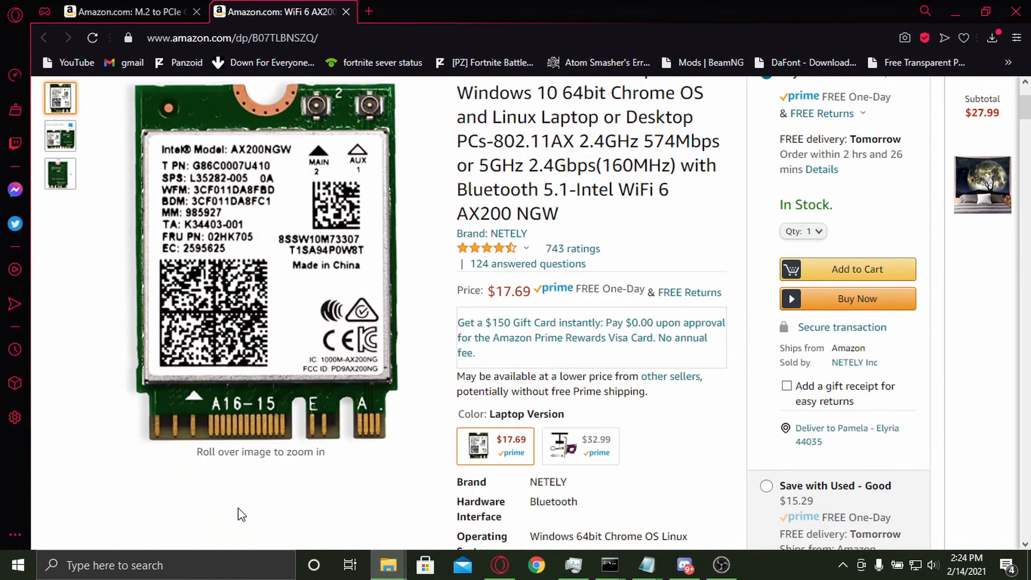
Step: Switch to File Explorer and look for the exported video in Quick access and the Videos folder
click(242, 515)
scroll(27, 168, up, 2)
click(63, 101)
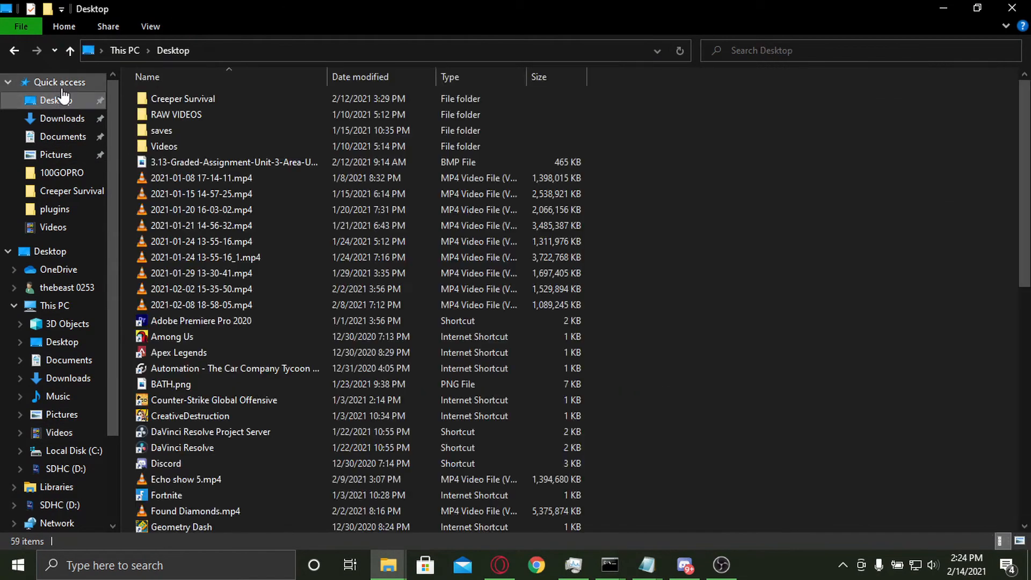
click(59, 81)
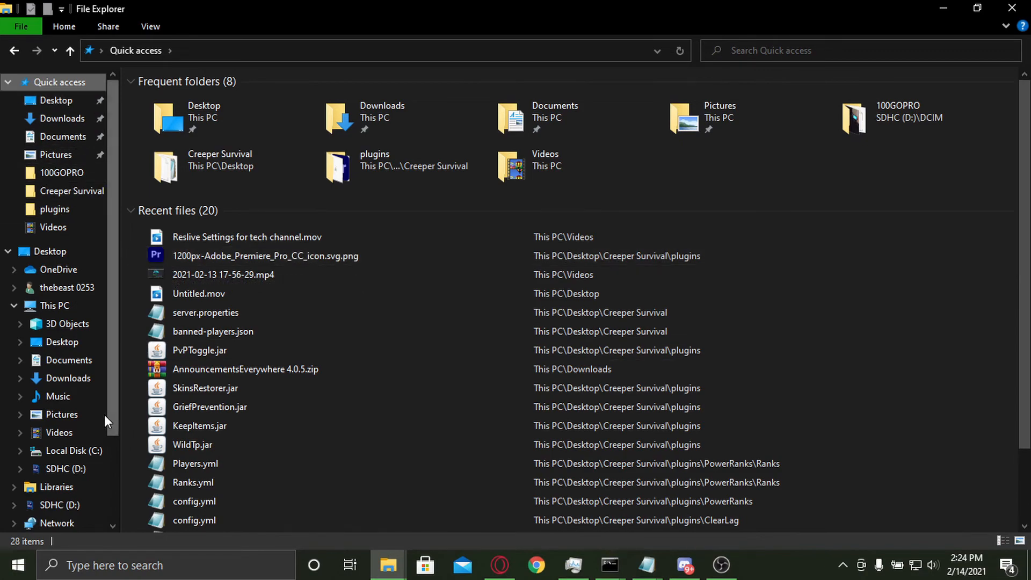
scroll(104, 415, down, 1)
click(64, 372)
click(59, 391)
scroll(226, 345, down, 3)
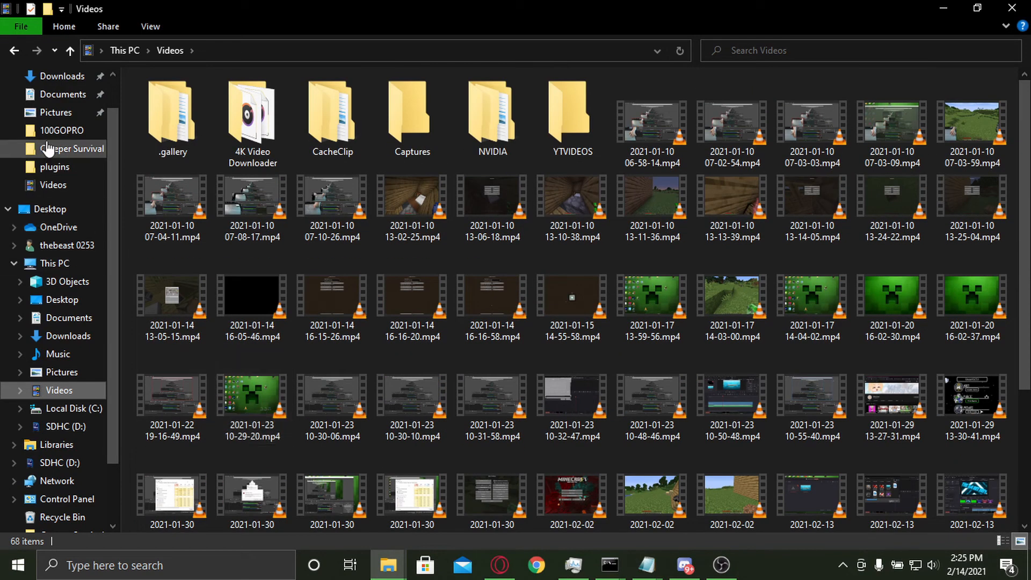
scroll(48, 148, up, 2)
Step: Play Video (1)-1.mp4 from the Desktop folder in VLC media player and decline the player update
click(55, 100)
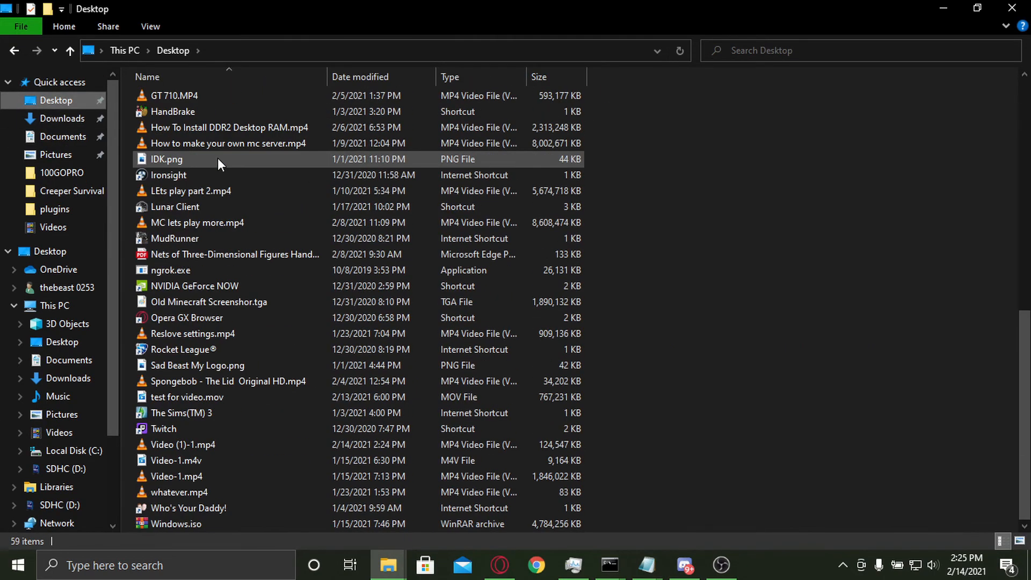
click(235, 446)
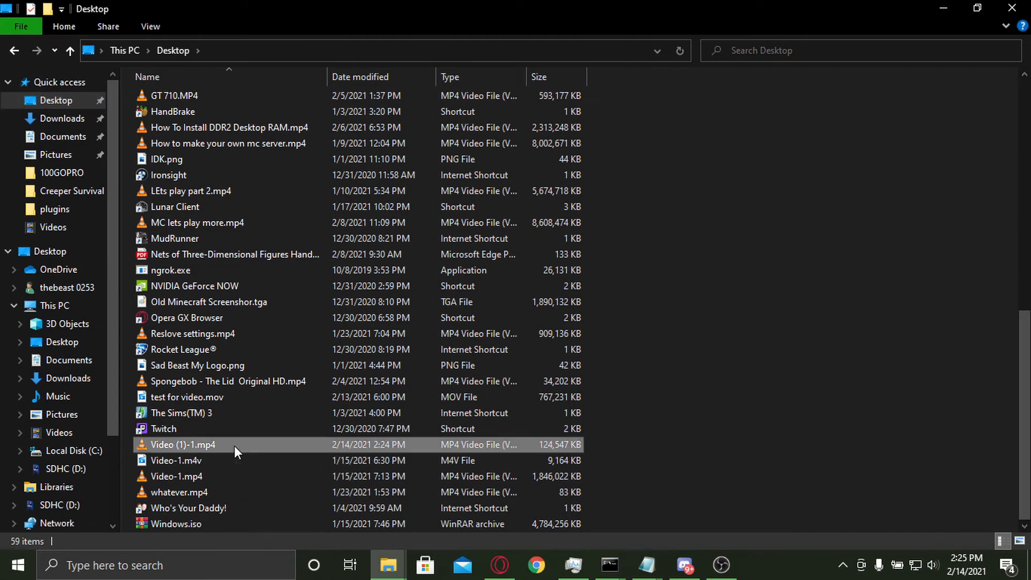
double_click(235, 446)
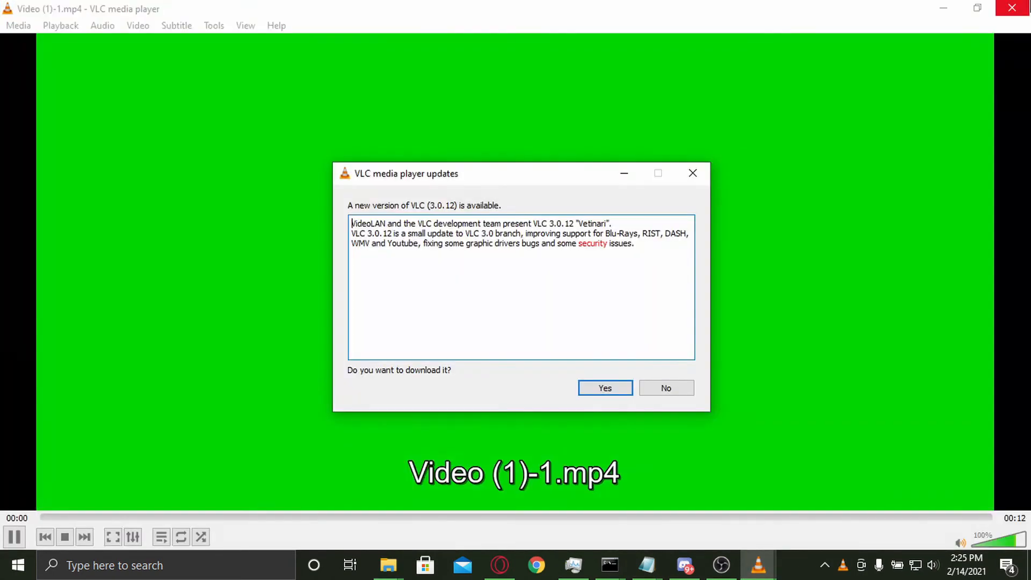
click(666, 387)
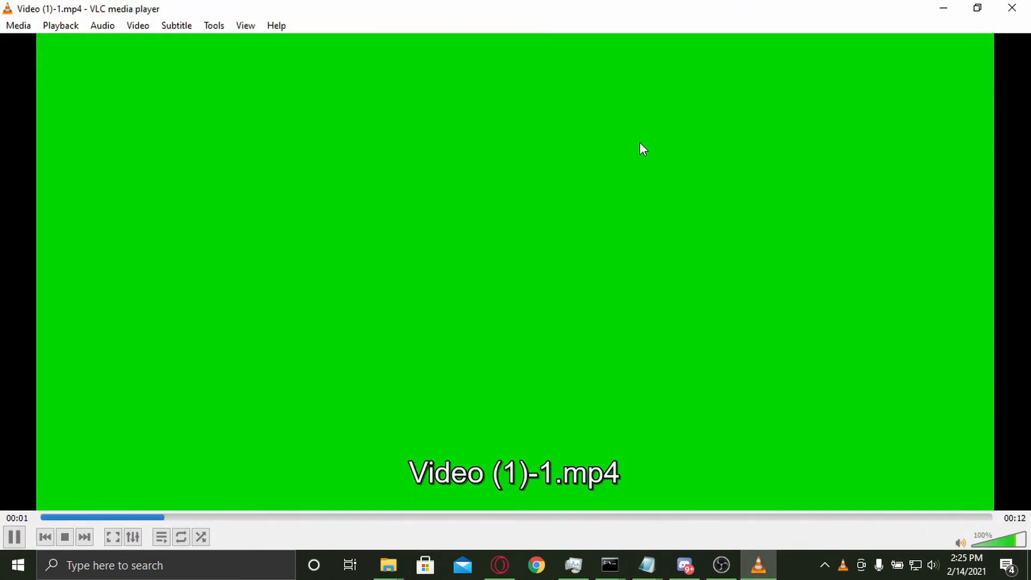